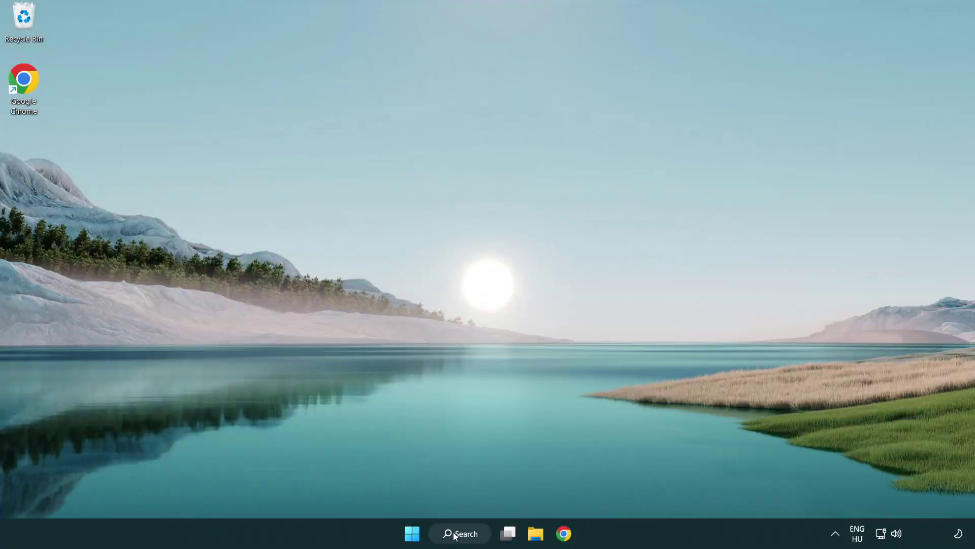
- Search Windows for 'device manager' and open Device Manager from the results
left_click(465, 534)
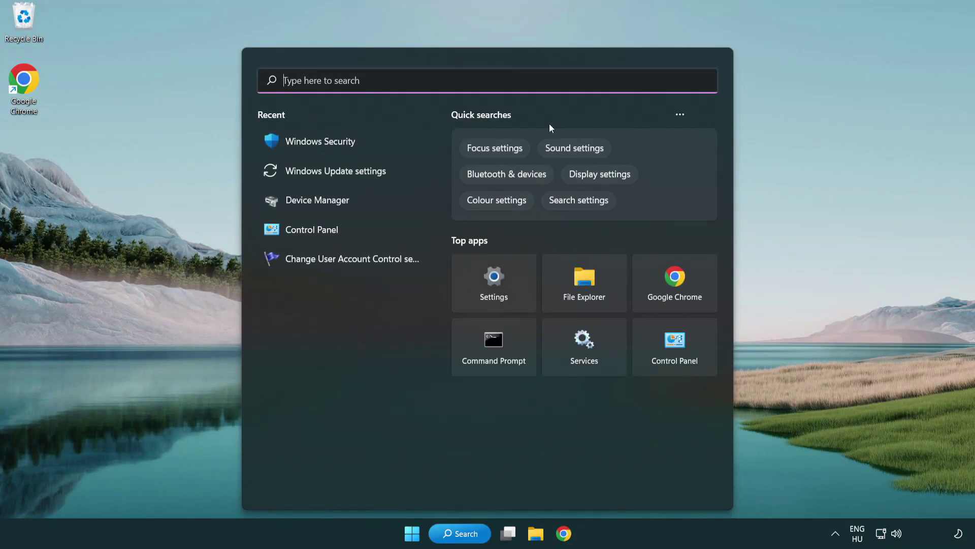
type("device ")
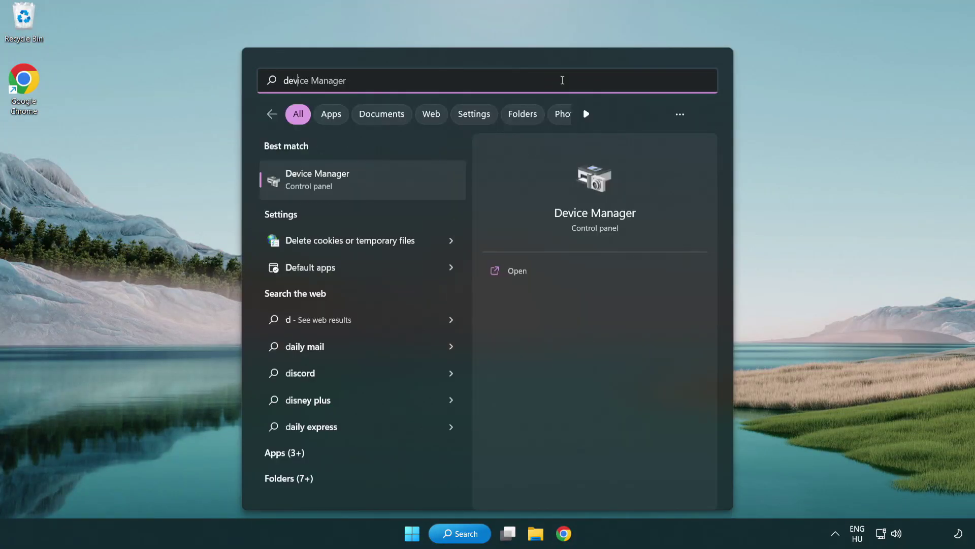
type("manager")
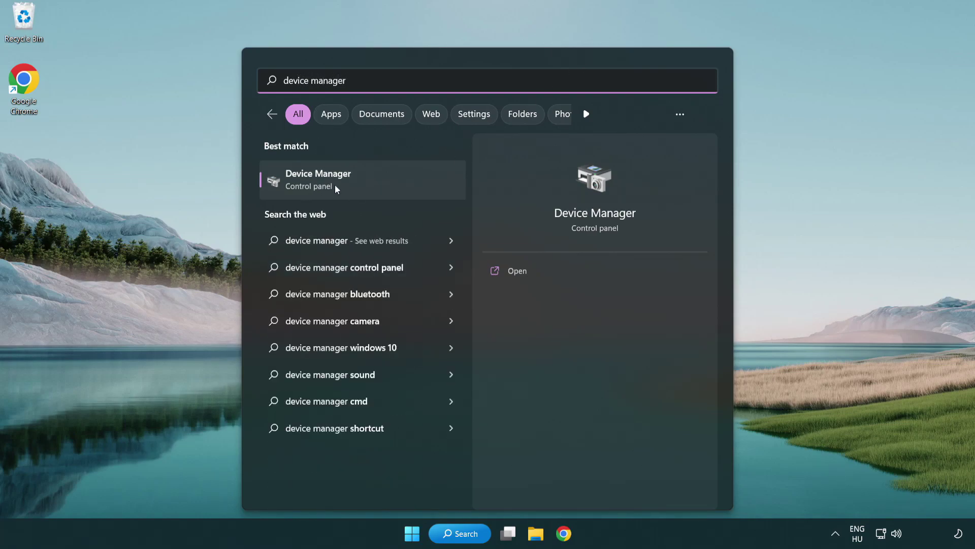
left_click(390, 184)
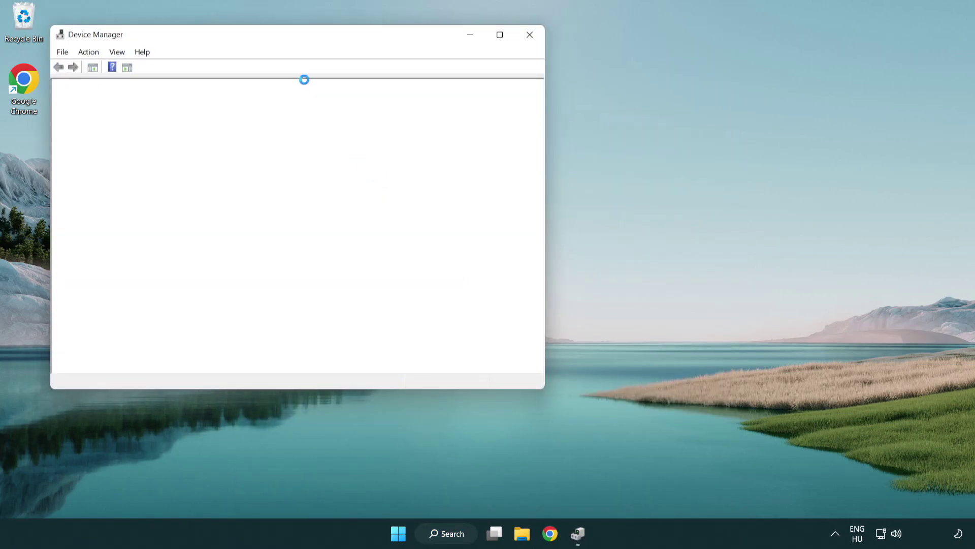
- Expand Display adapters and bring up the VMware SVGA 3D adapter's context menu
left_click_drag(266, 37, 428, 98)
left_click(267, 203)
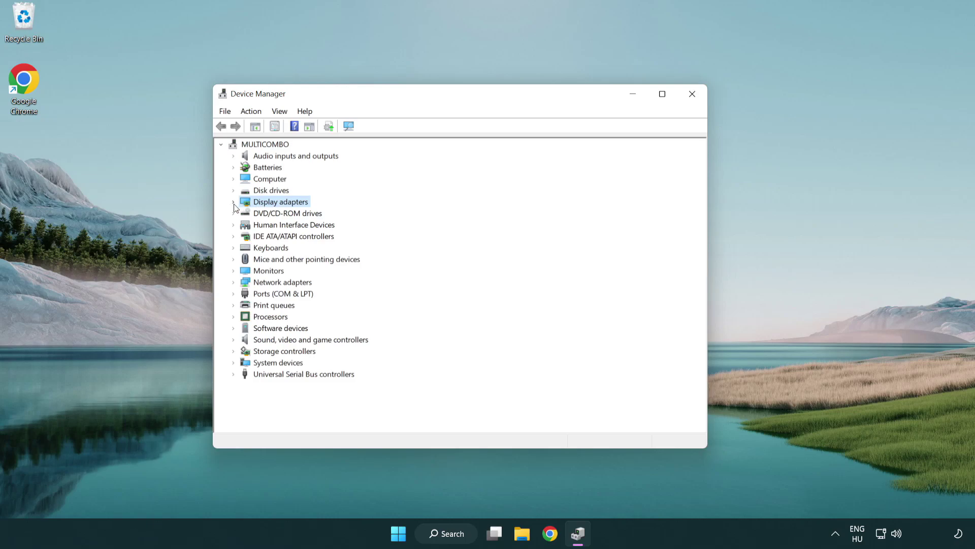
left_click(234, 202)
left_click(289, 216)
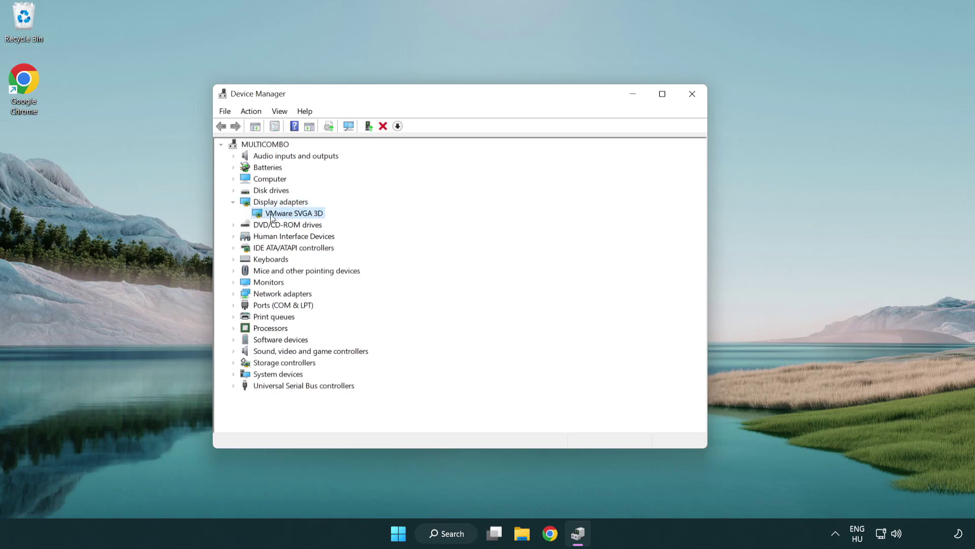
right_click(291, 217)
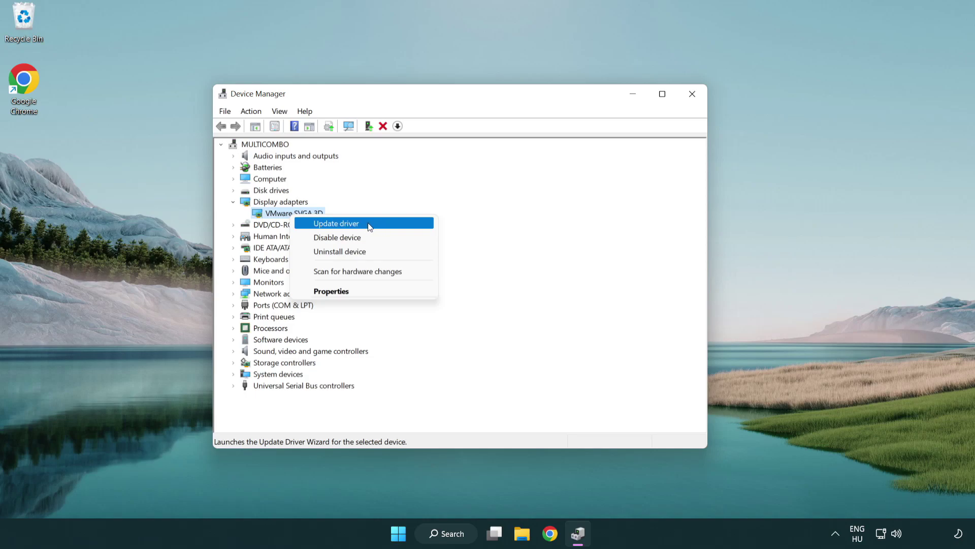
- Update the VMware SVGA 3D driver by automatic search, closing once the best driver is confirmed installed
left_click(385, 224)
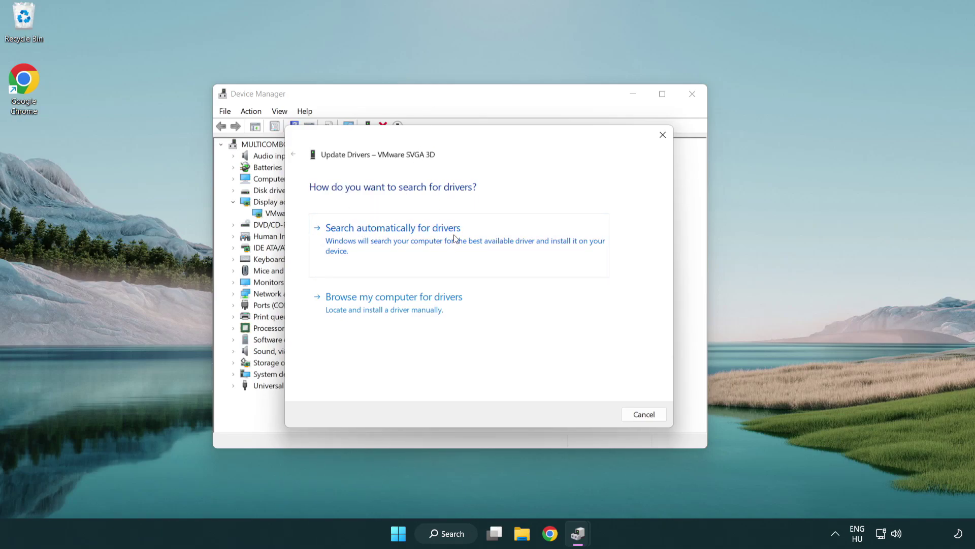
left_click(428, 236)
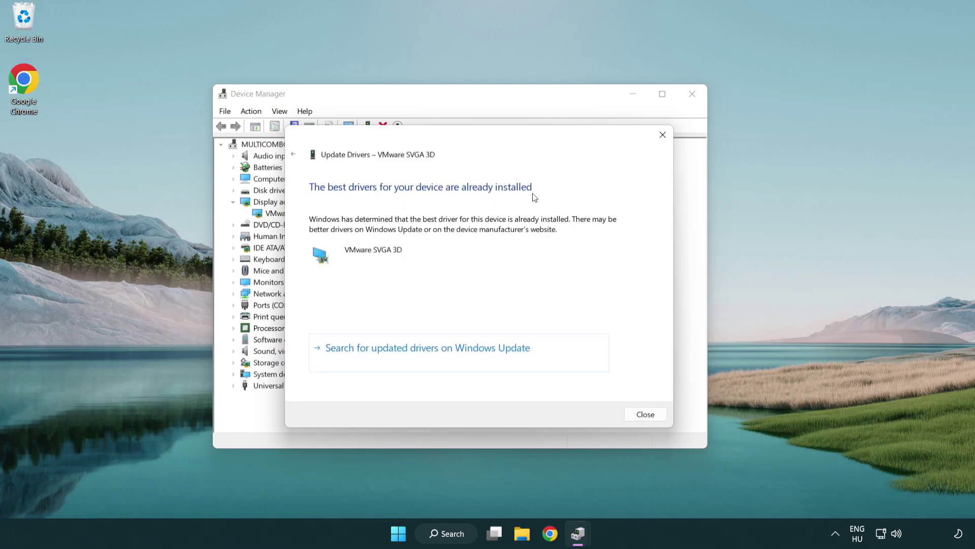
left_click(645, 415)
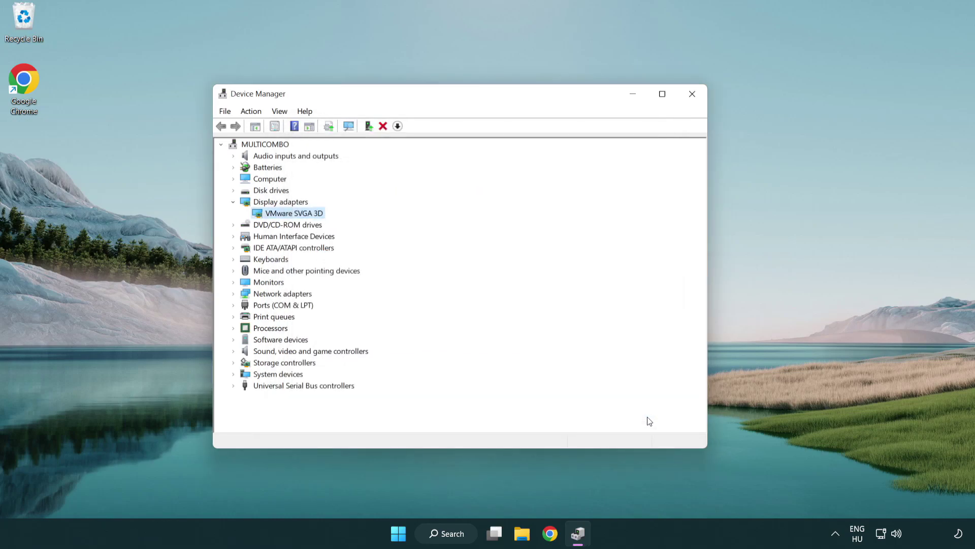
- Close Device Manager and search Windows for 'update'
left_click(693, 95)
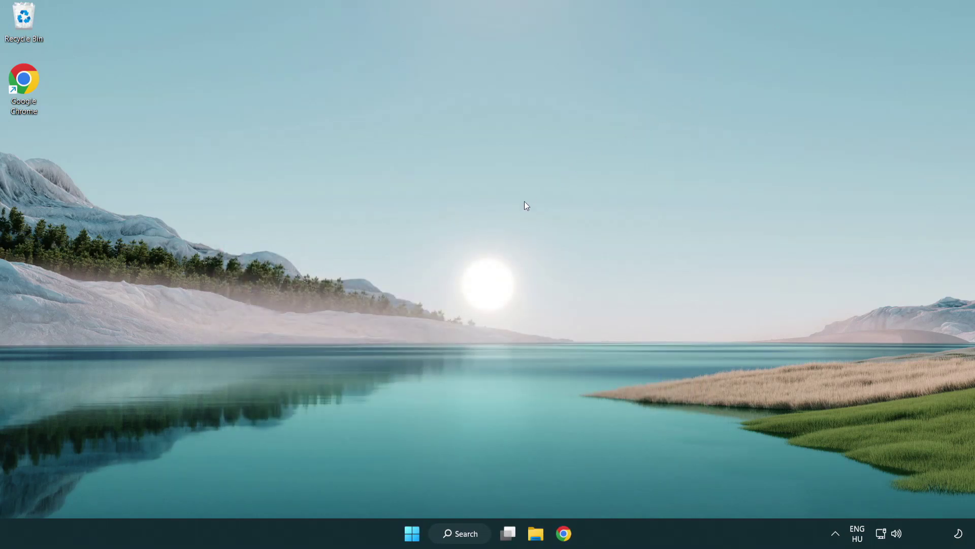
left_click(468, 533)
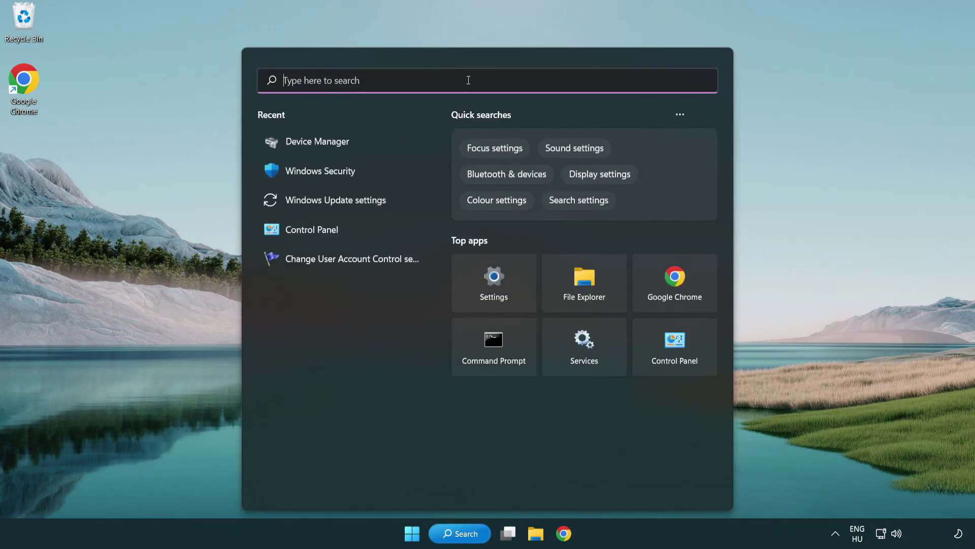
type("update")
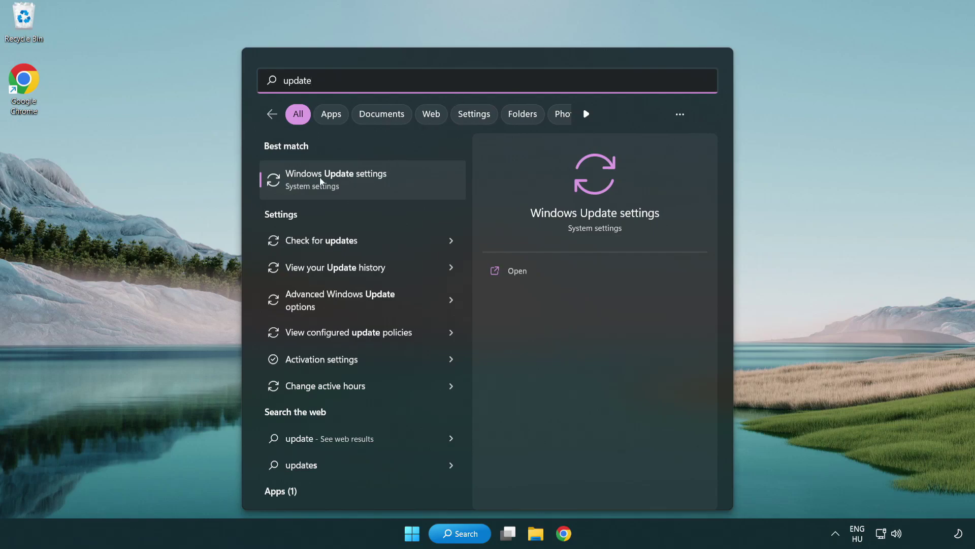
- Run Check for updates in Windows Update settings, then close Settings once up to date
left_click(380, 185)
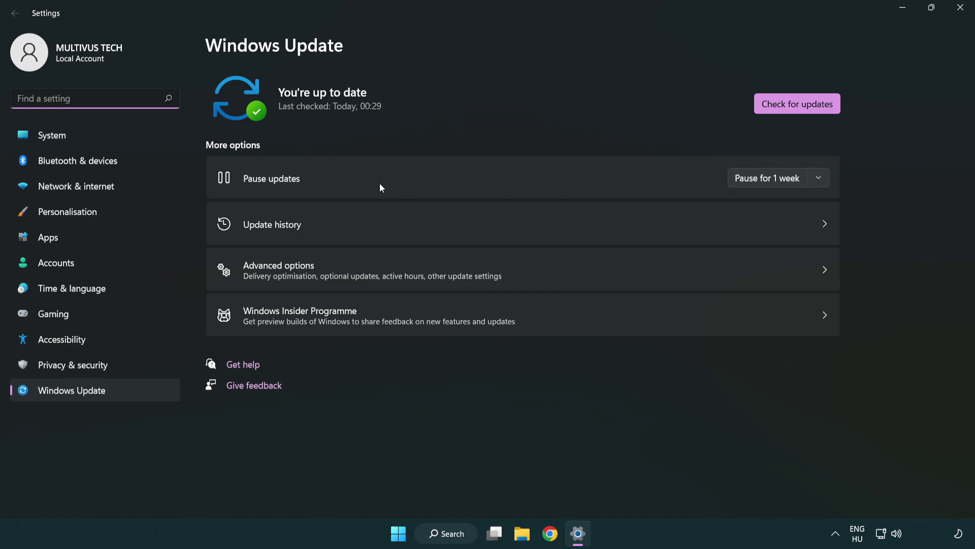
left_click(817, 109)
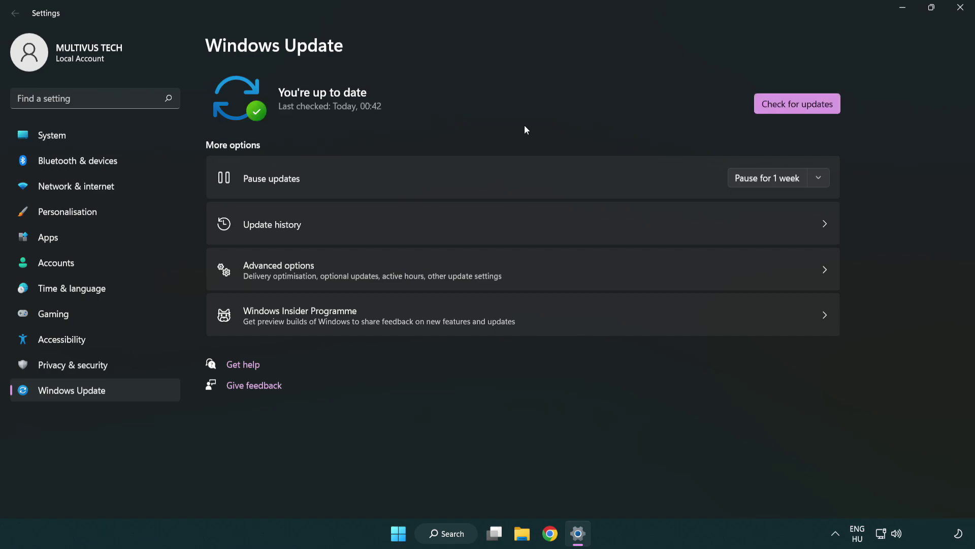
left_click(960, 9)
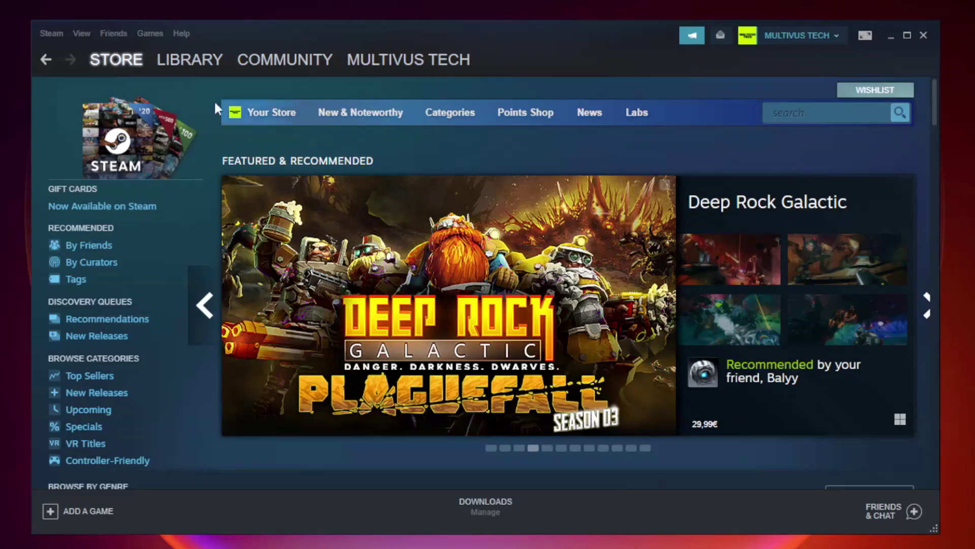
- Switch Steam to the Library and right-click the favourited game
mouse_move(192, 61)
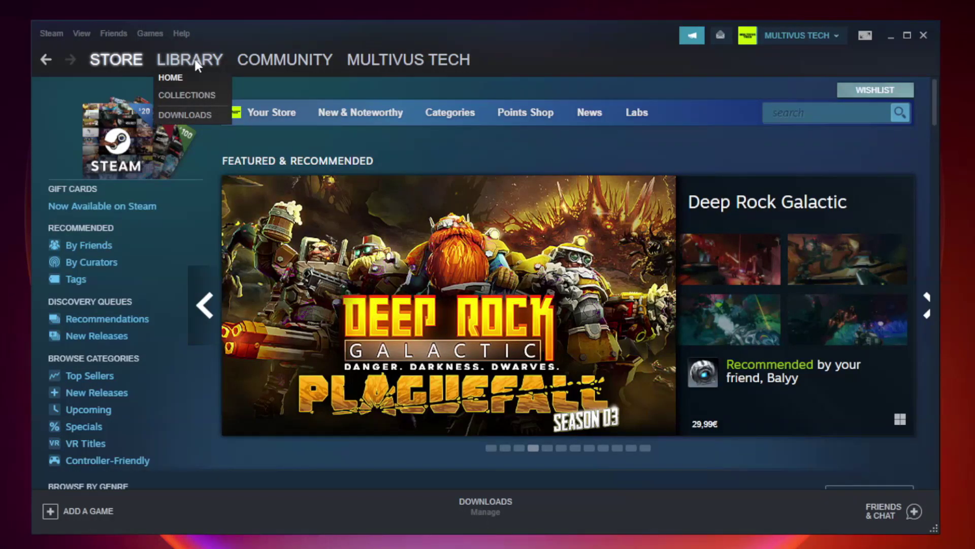
left_click(198, 65)
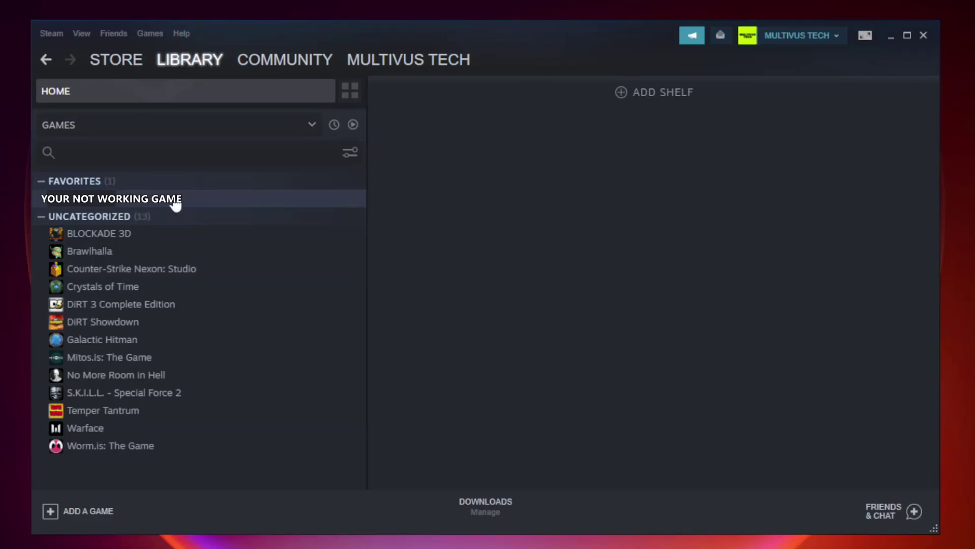
right_click(211, 203)
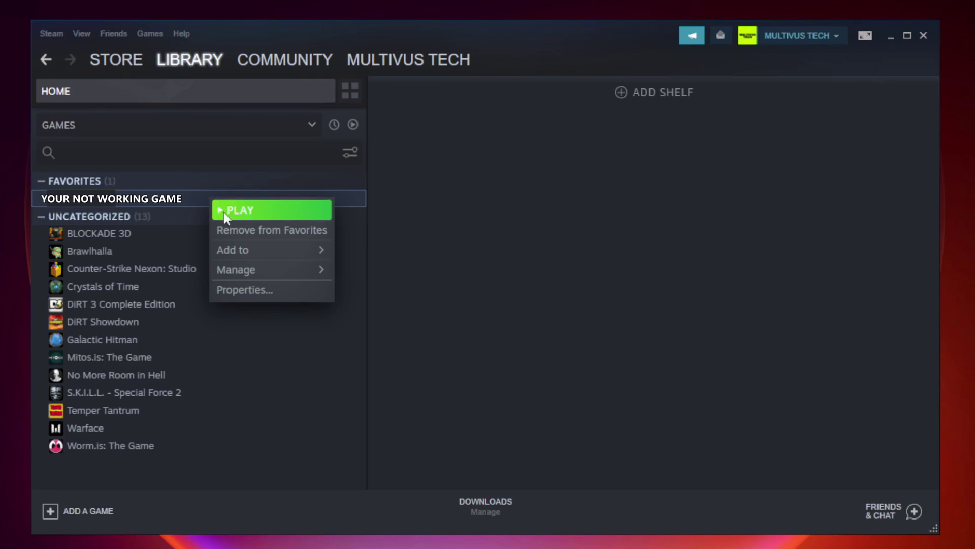
- Verify Unturned's game files from Properties > Local Files, validating all 9192 files
left_click(269, 288)
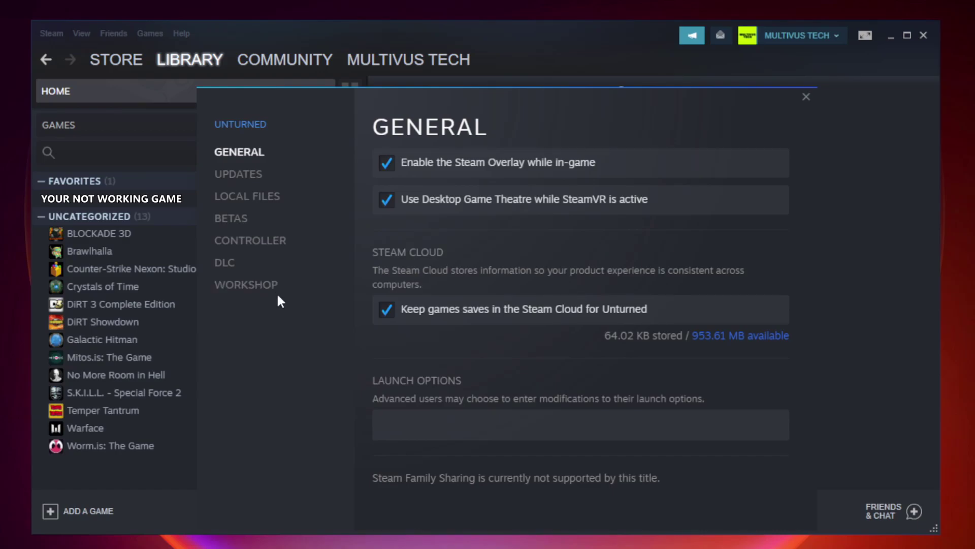
left_click(261, 207)
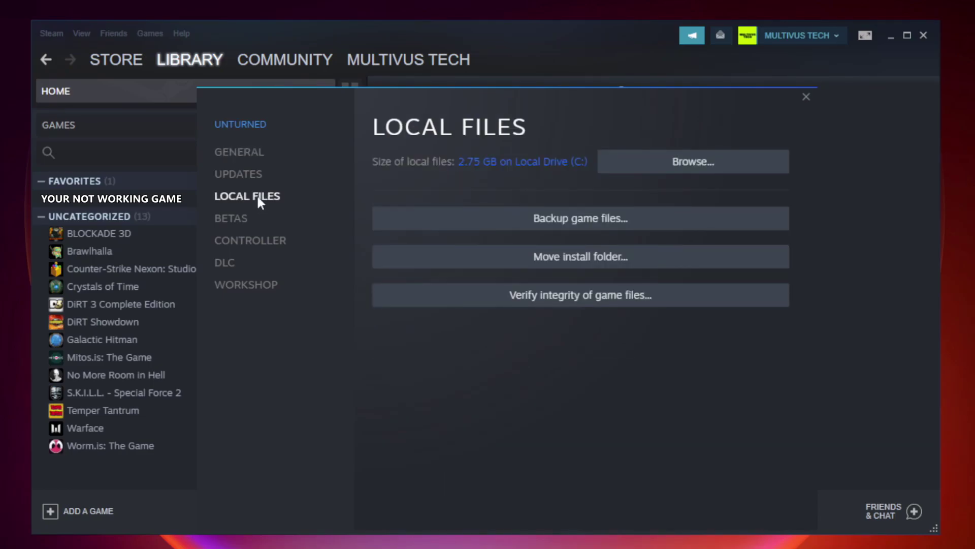
left_click(591, 302)
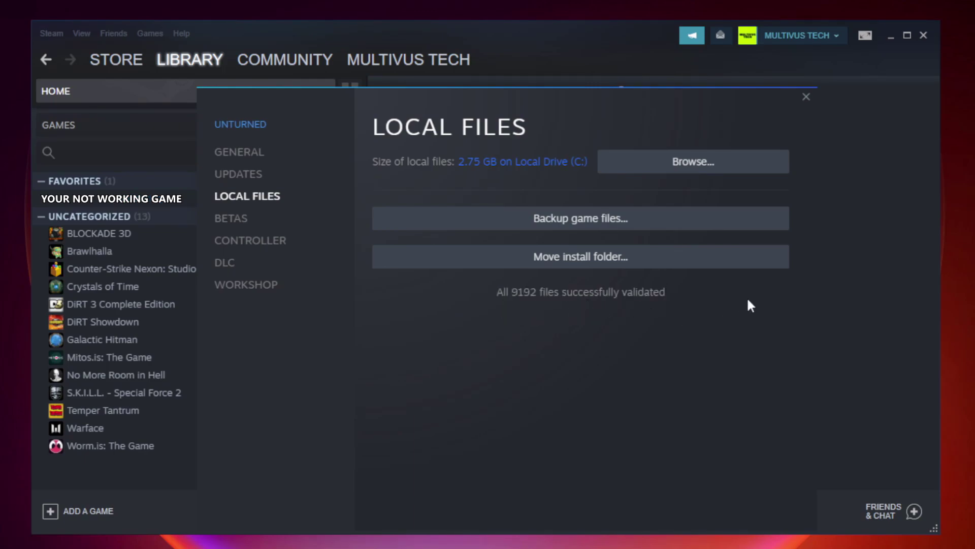
- Browse to the game's install folder and right-click the YOUR NOT WORKING GAME shortcut
left_click(697, 176)
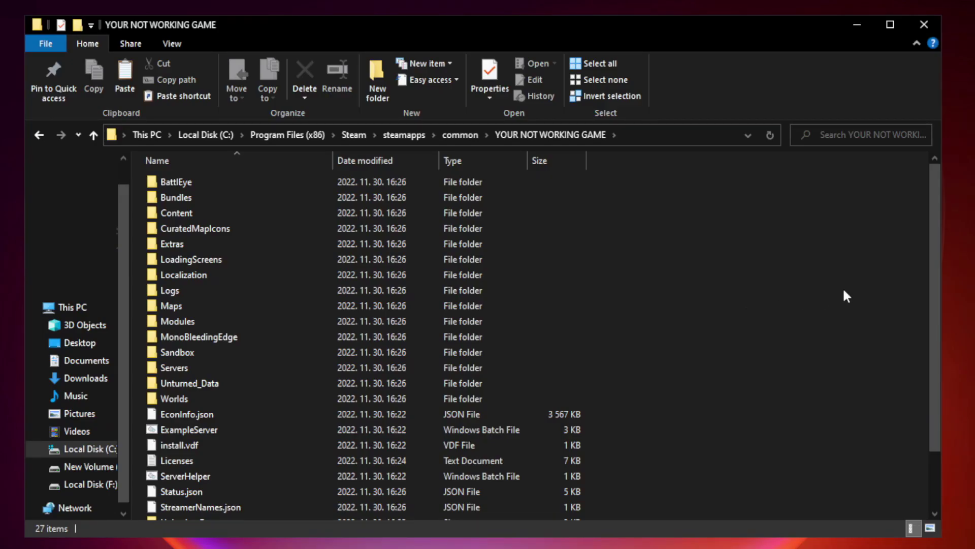
left_click_drag(937, 271, 936, 350)
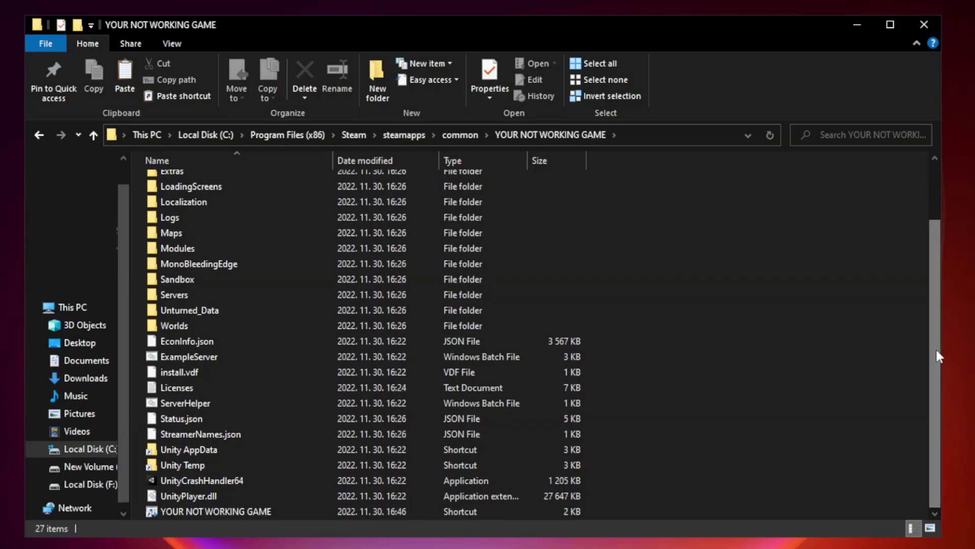
left_click(388, 511)
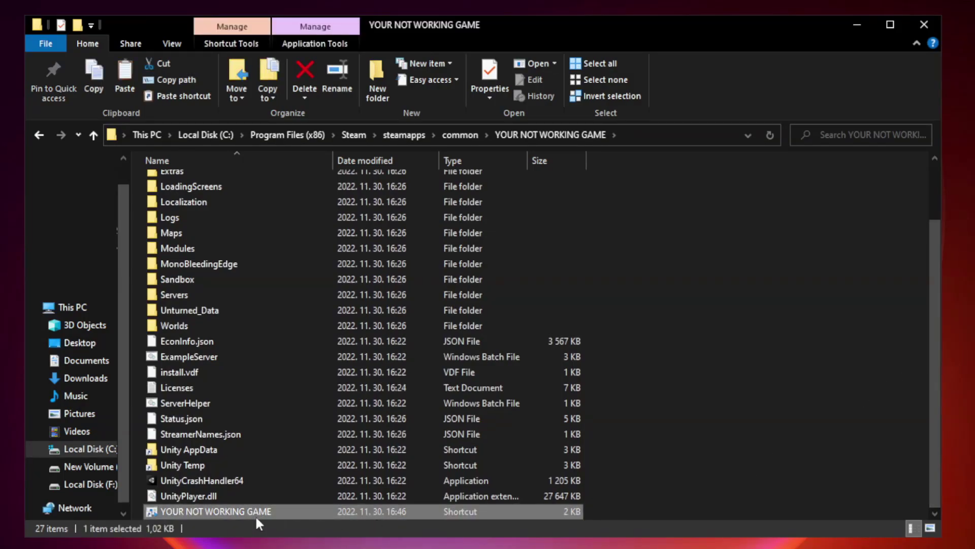
right_click(331, 511)
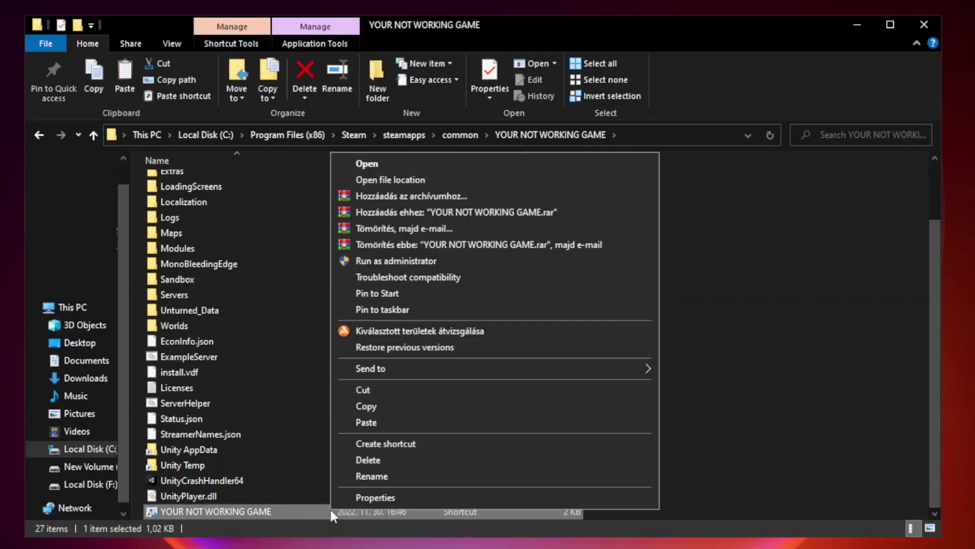
- Set the shortcut to Windows 8 compatibility mode, fullscreen optimizations disabled, run as administrator, and apply
left_click(491, 498)
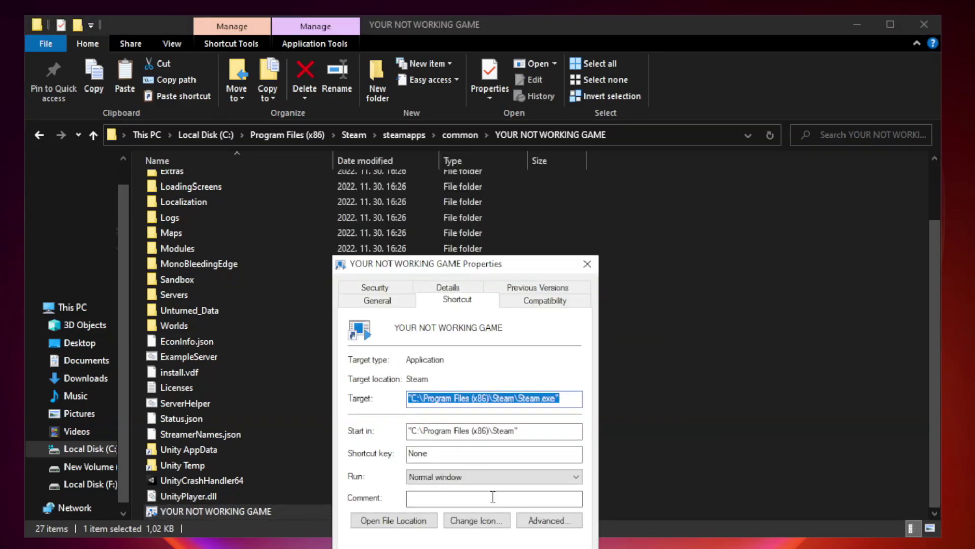
left_click_drag(485, 270, 483, 112)
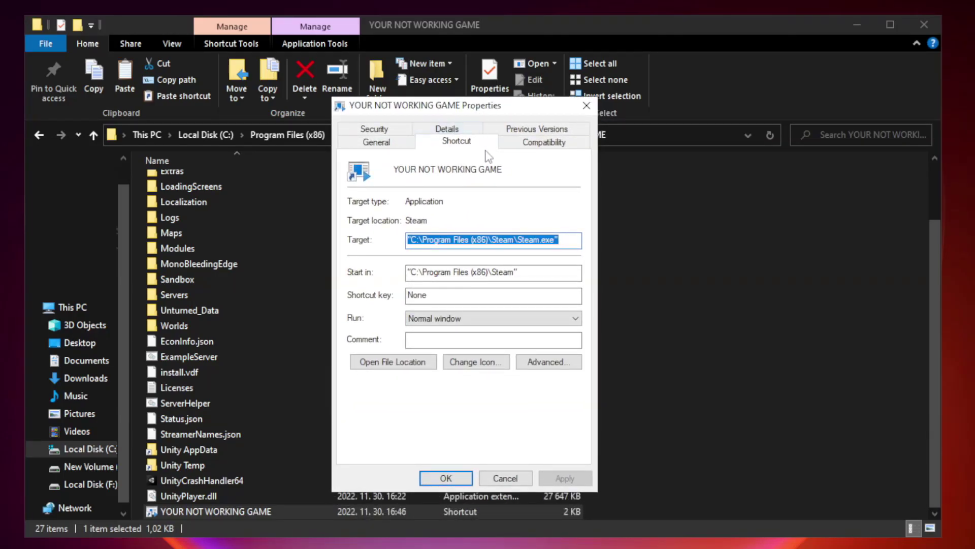
left_click(543, 143)
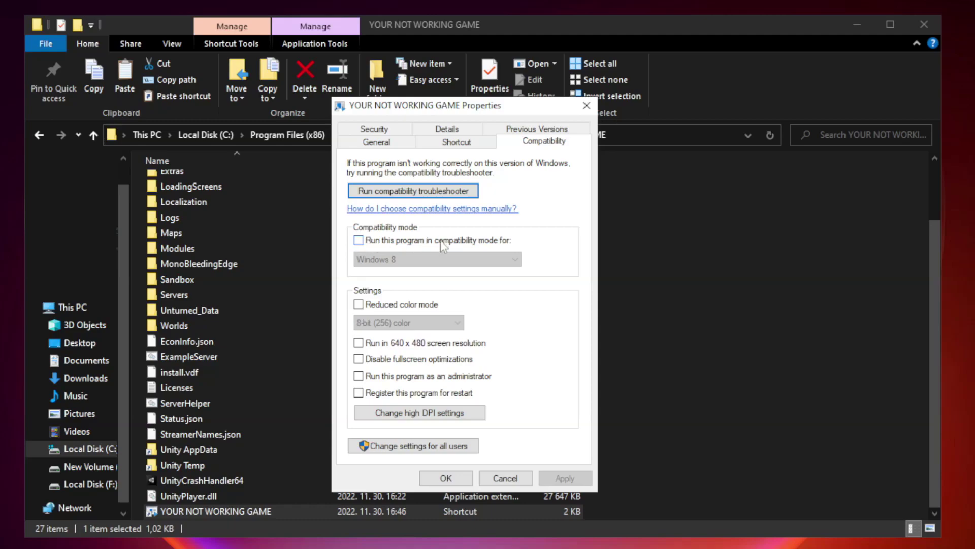
left_click(389, 245)
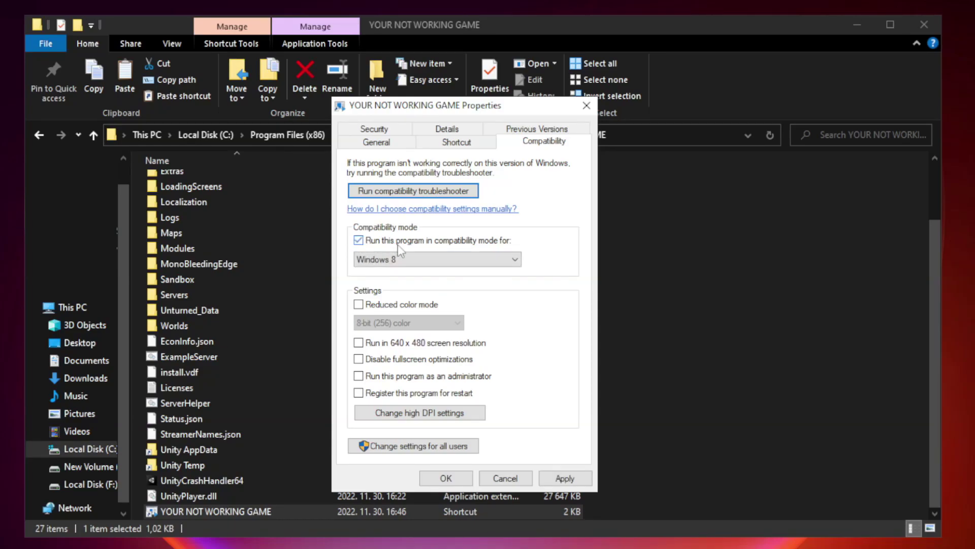
left_click(434, 260)
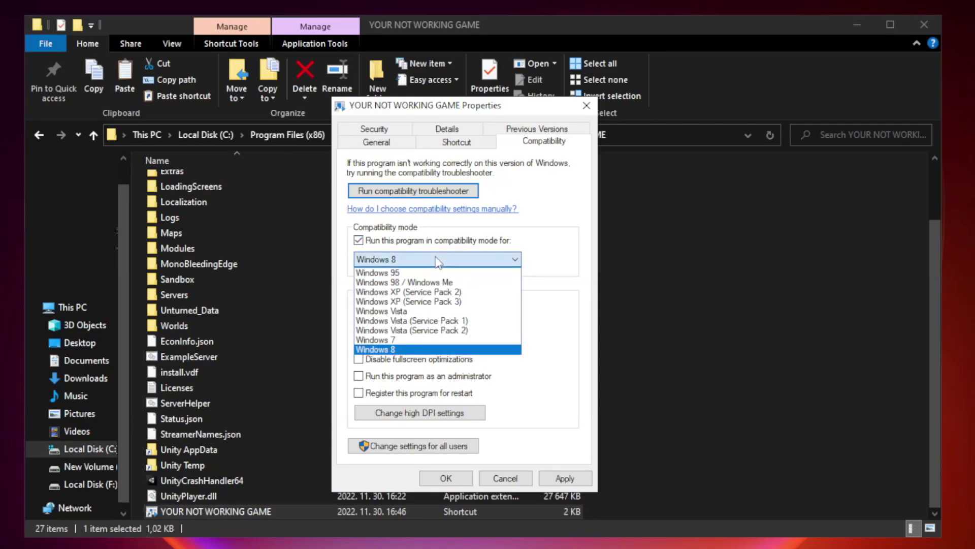
left_click(412, 350)
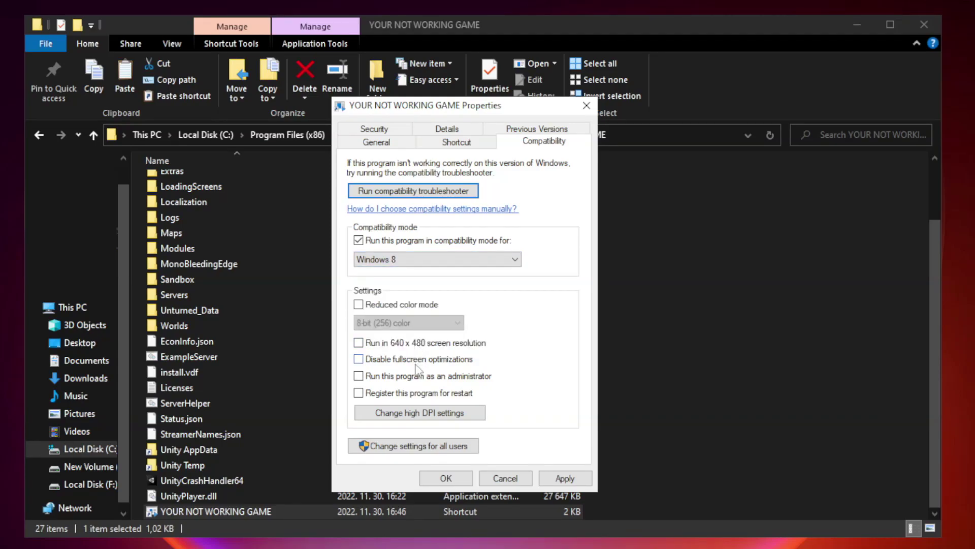
left_click(382, 363)
left_click(569, 479)
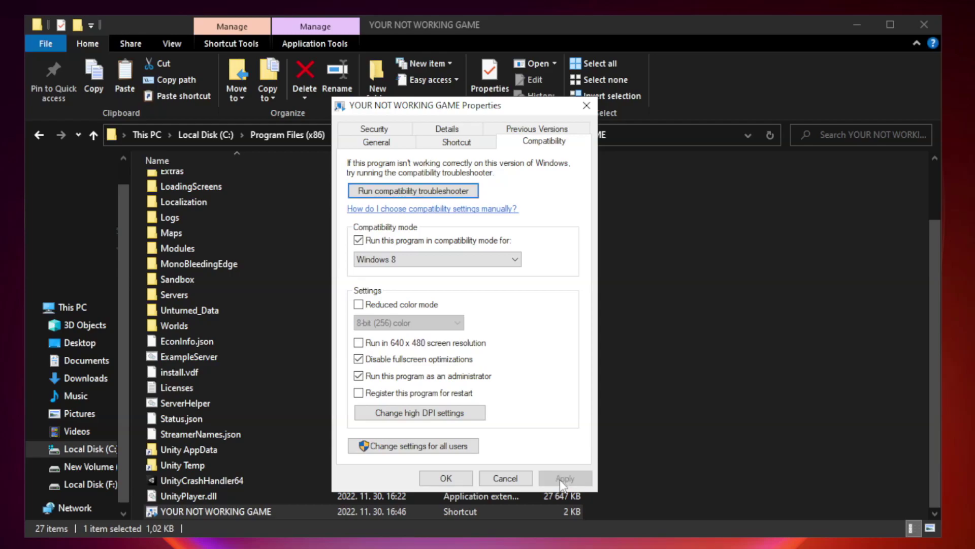
left_click(445, 479)
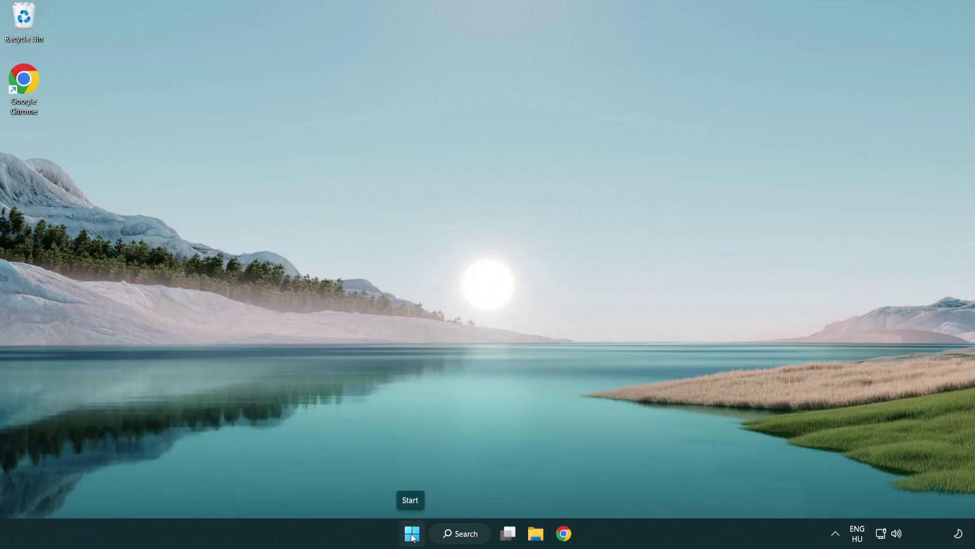
- Right-click Start to open the Win+X quick link menu of system tools
right_click(413, 536)
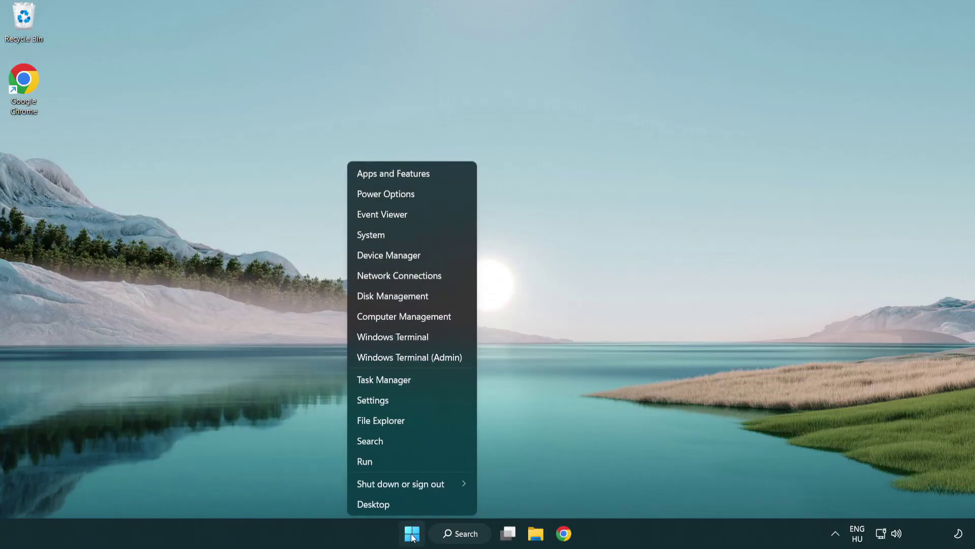
- In Task Manager's Startup tab, disable Terminal, Phone Link, Cortana and Windows Security notifications
left_click(431, 382)
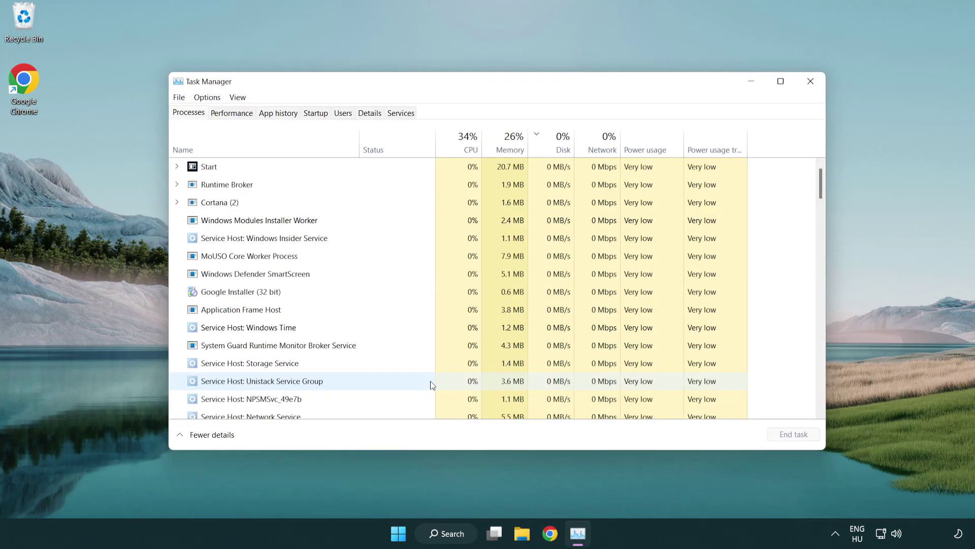
left_click(316, 113)
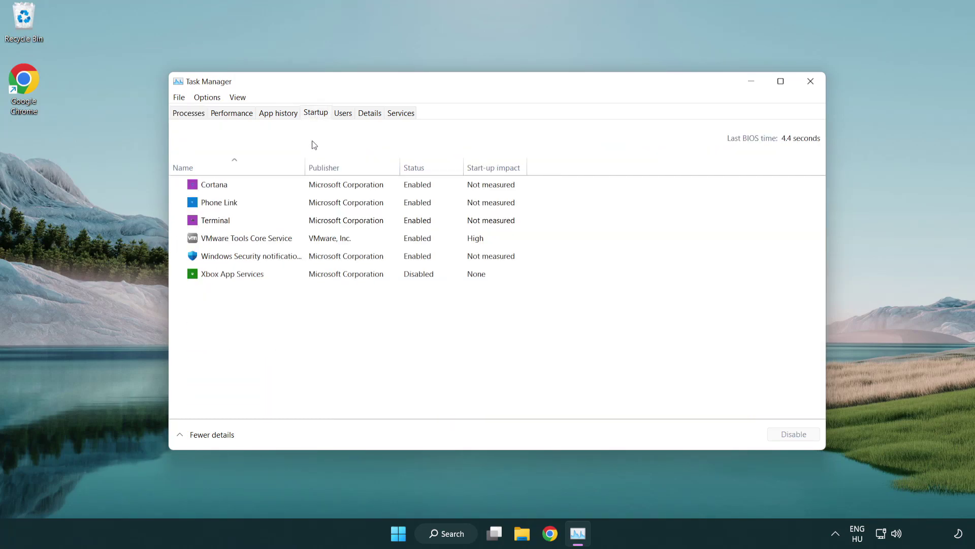
left_click(320, 222)
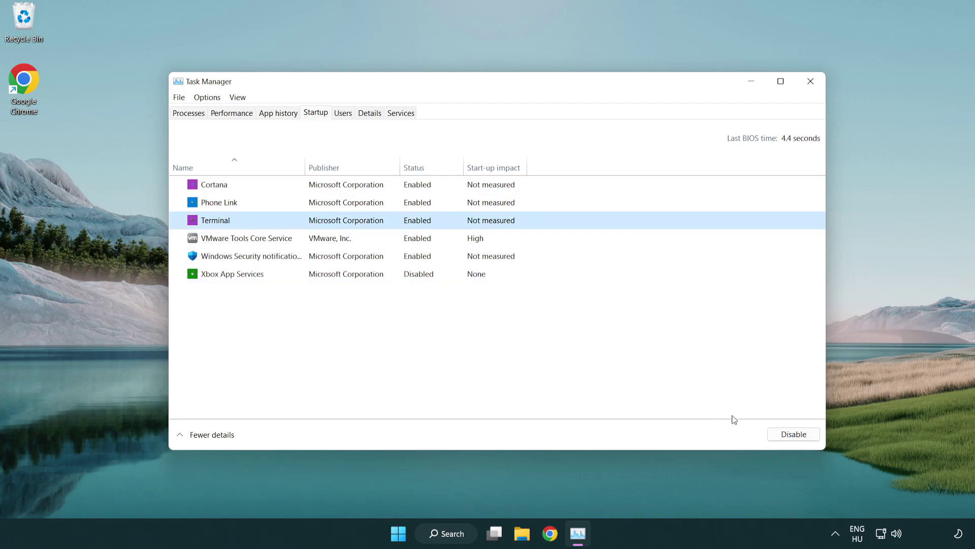
left_click(785, 435)
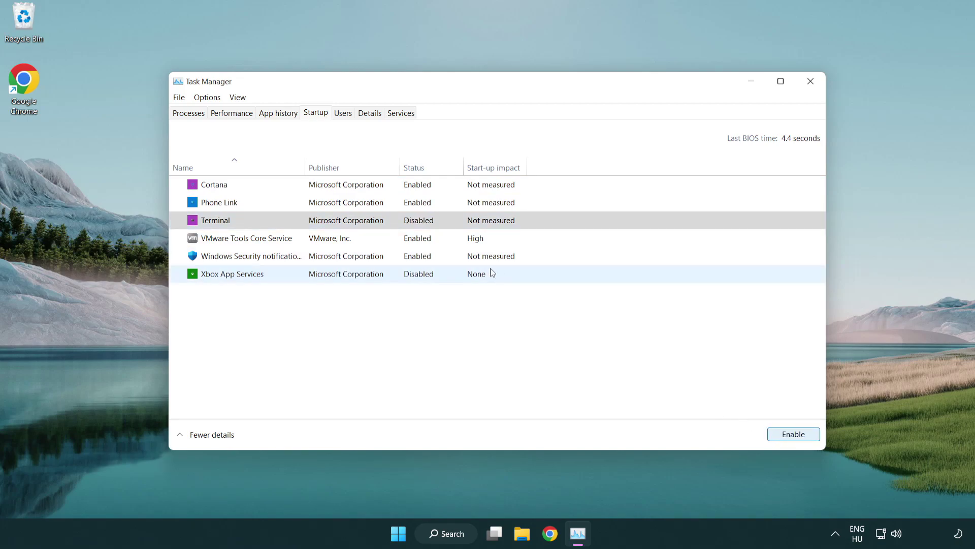
left_click(405, 207)
left_click(793, 438)
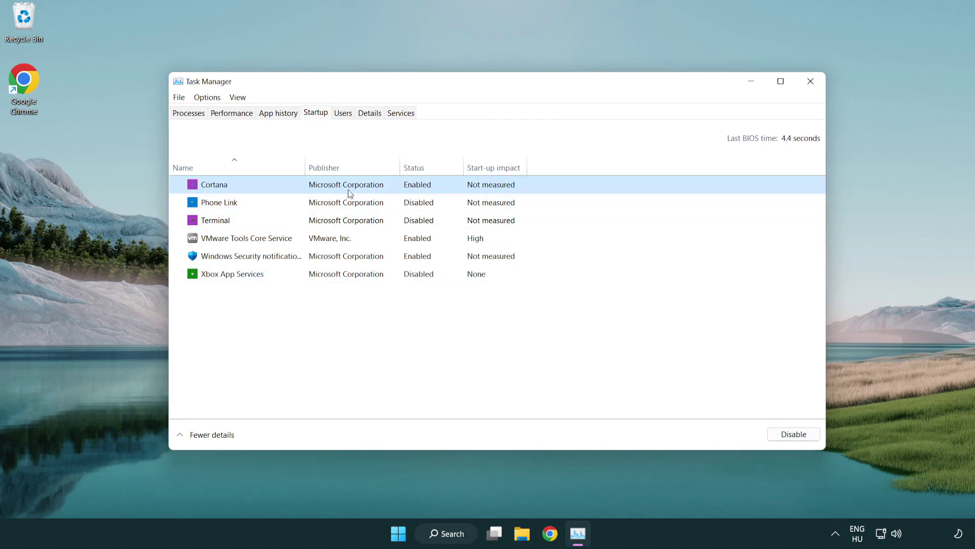
left_click(793, 435)
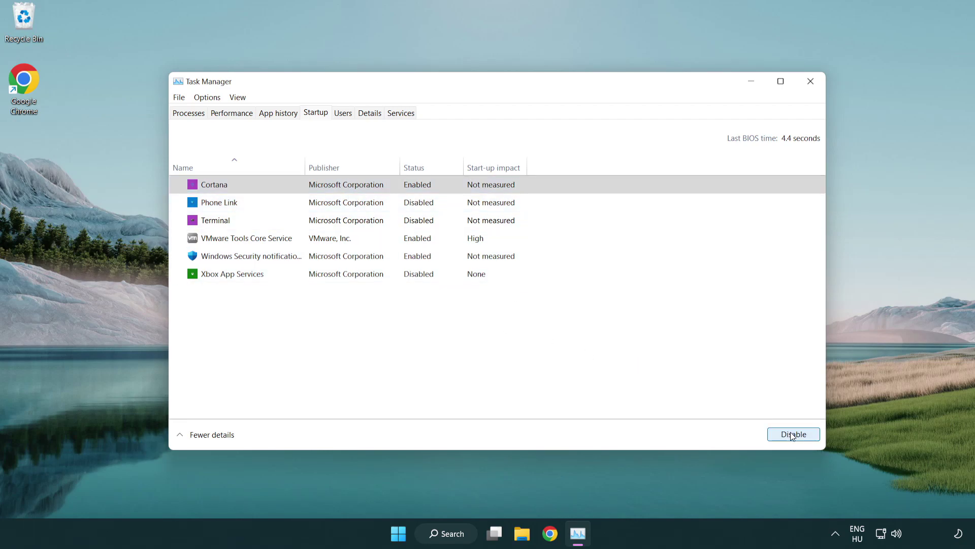
left_click(467, 263)
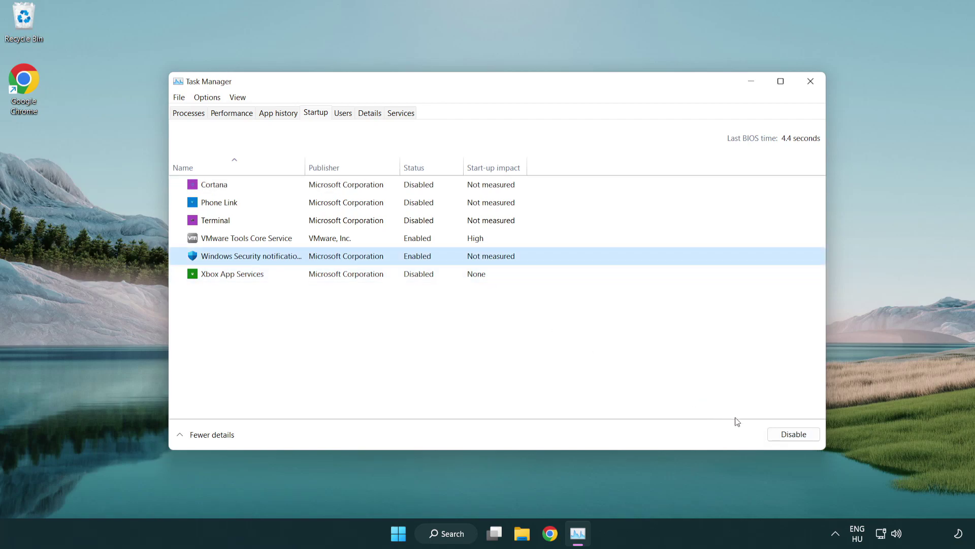
left_click(787, 436)
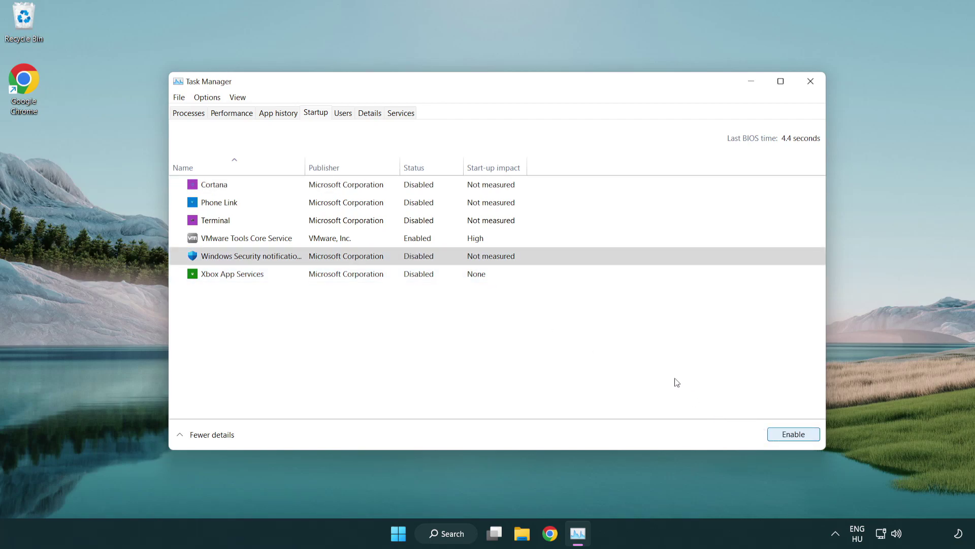
- Close Task Manager and download dxwebsetup.exe from the DirectX End-User Runtime Web Installer page
left_click(811, 83)
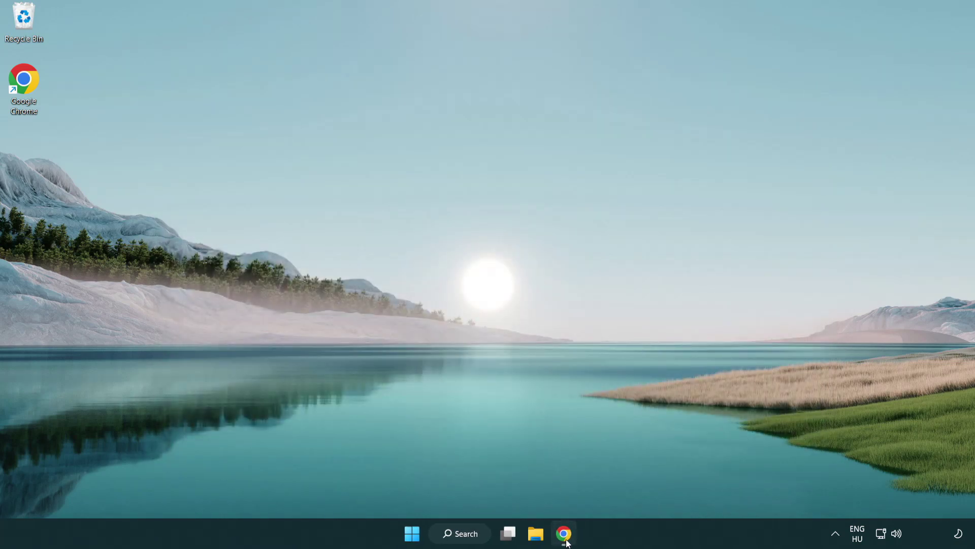
left_click(564, 534)
scroll(404, 430, "up", 2)
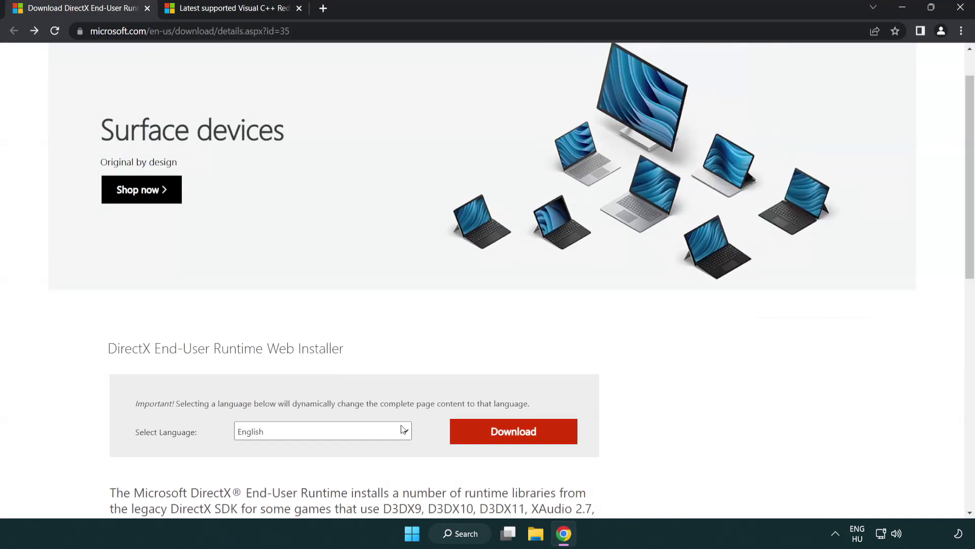
scroll(404, 429, "up", 1)
left_click(425, 33)
left_click(426, 34)
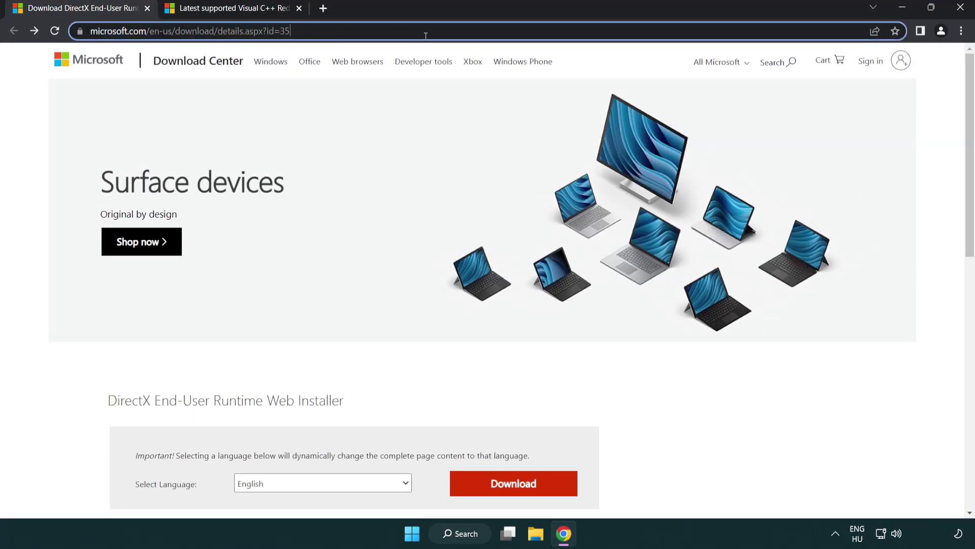
left_click(935, 221)
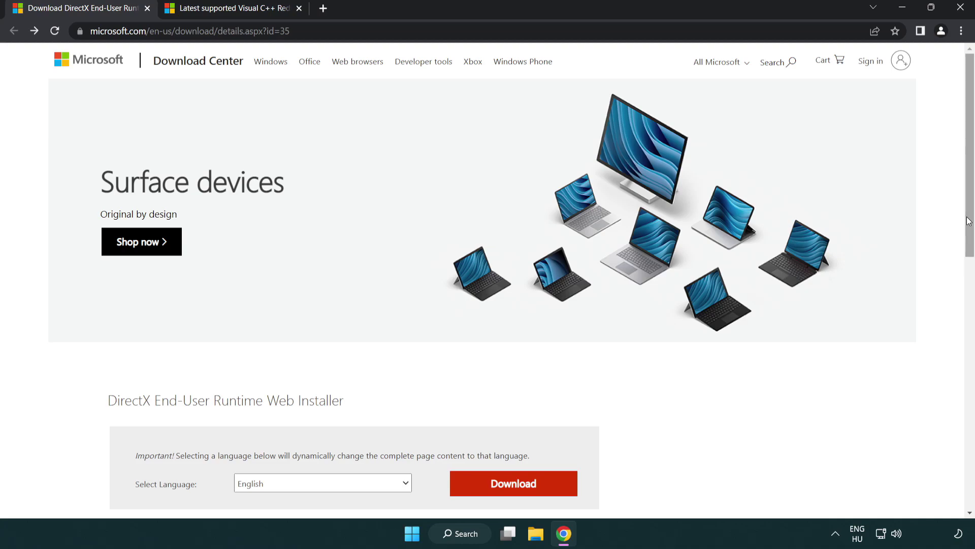
scroll(968, 221, "down", 3)
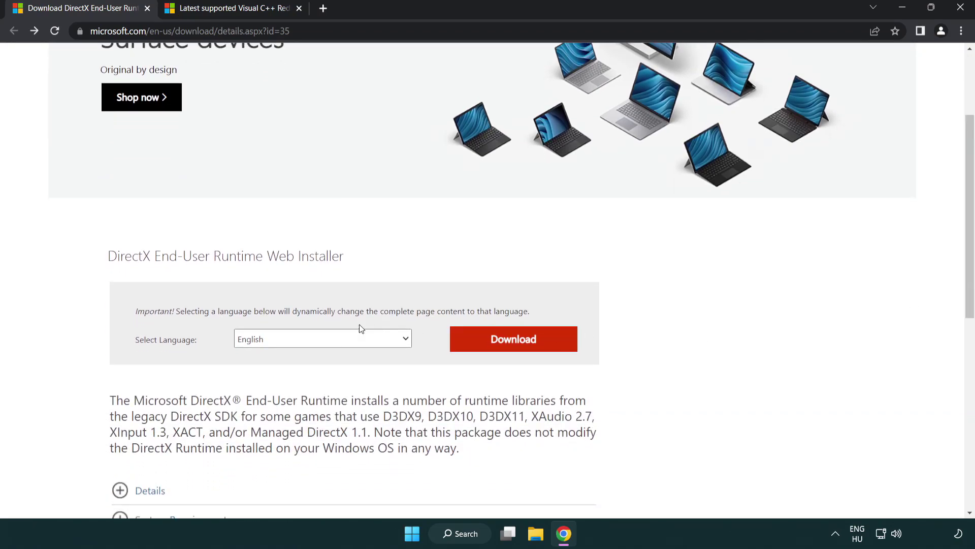
left_click(514, 339)
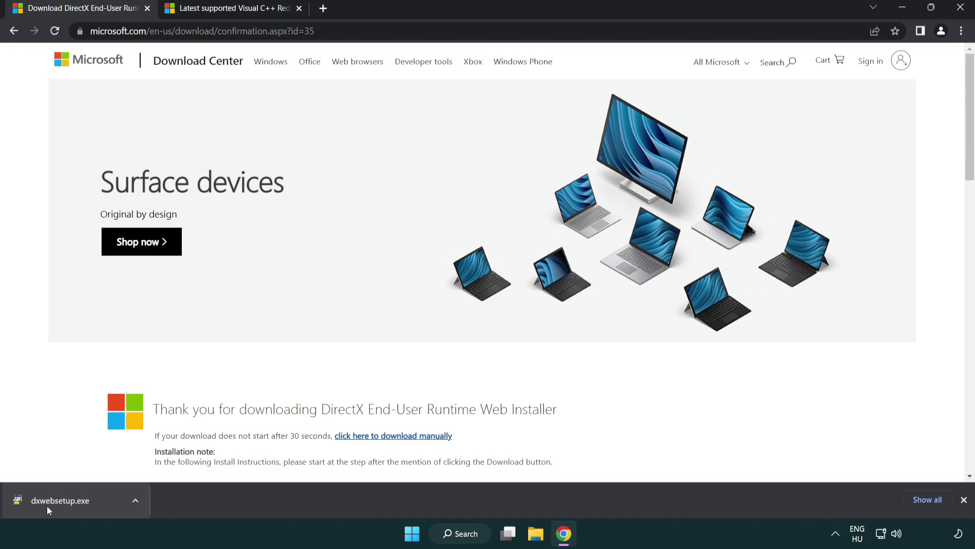
- Run dxwebsetup.exe, accept the licence and finish setup, which finds a newer DirectX already installed
left_click(63, 502)
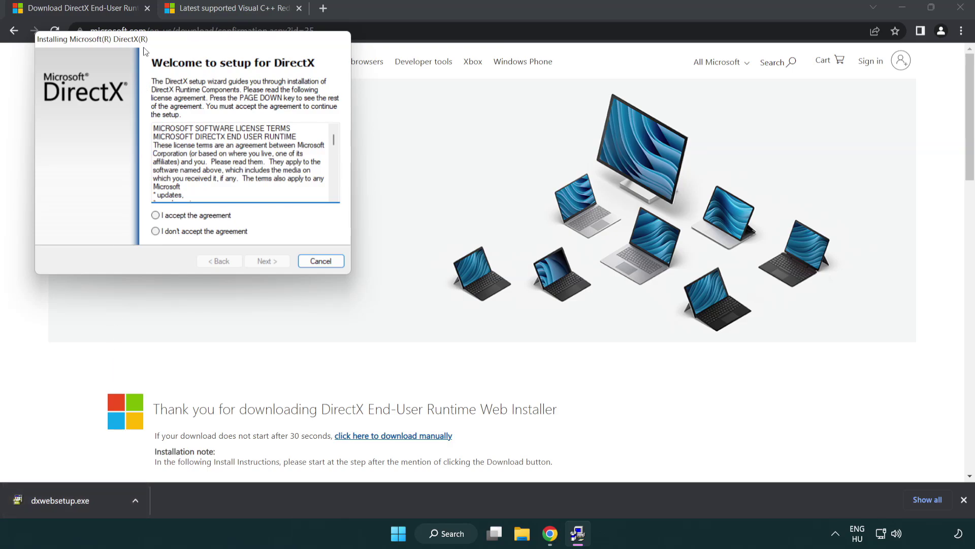
left_click_drag(146, 44, 428, 151)
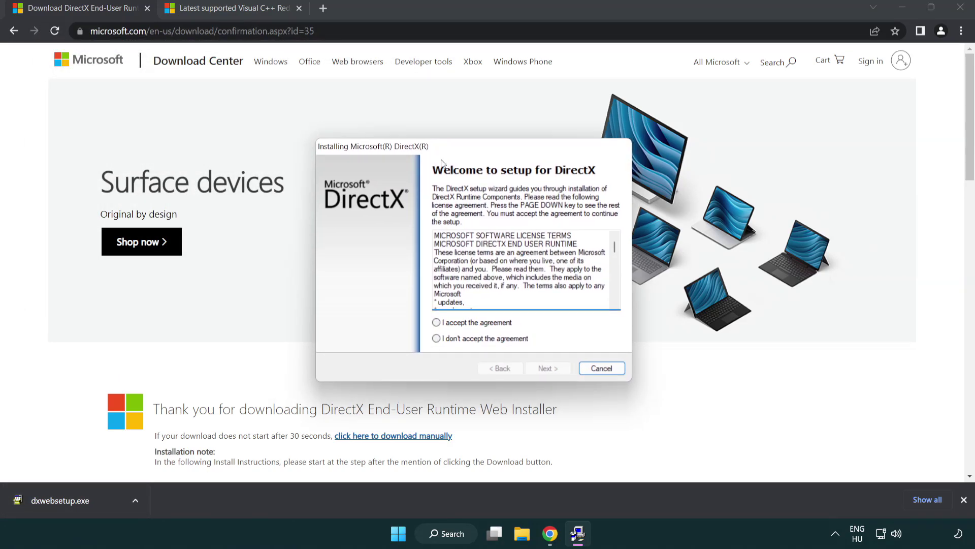
left_click_drag(615, 252, 615, 294)
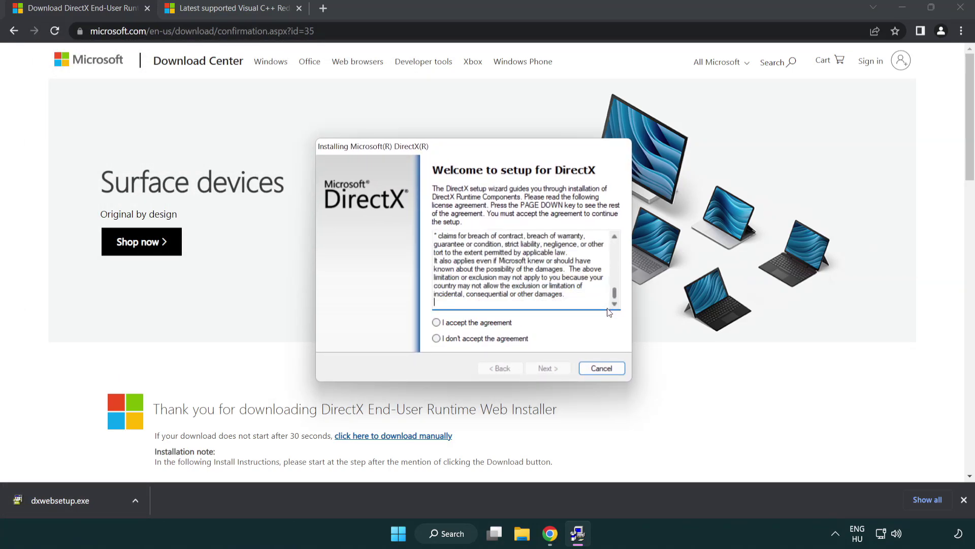
left_click(437, 324)
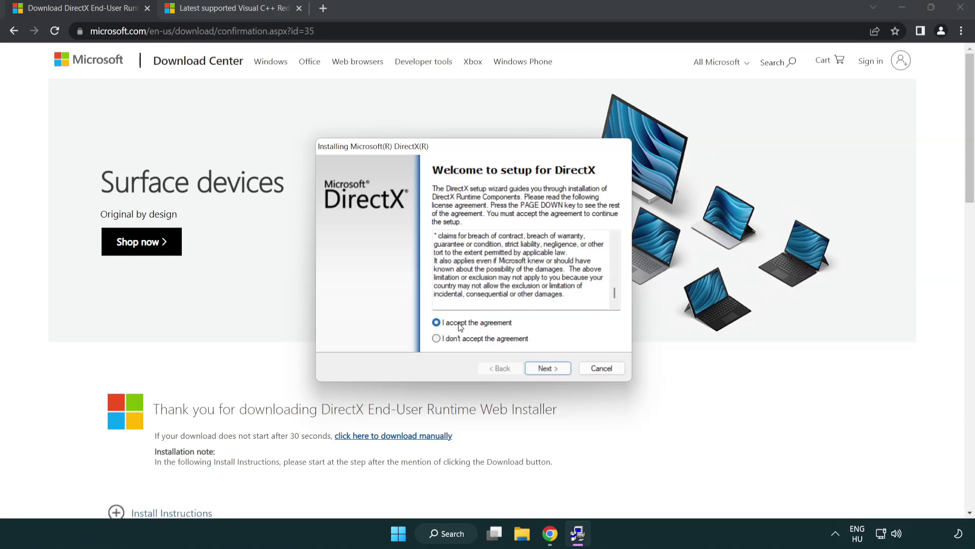
left_click(550, 370)
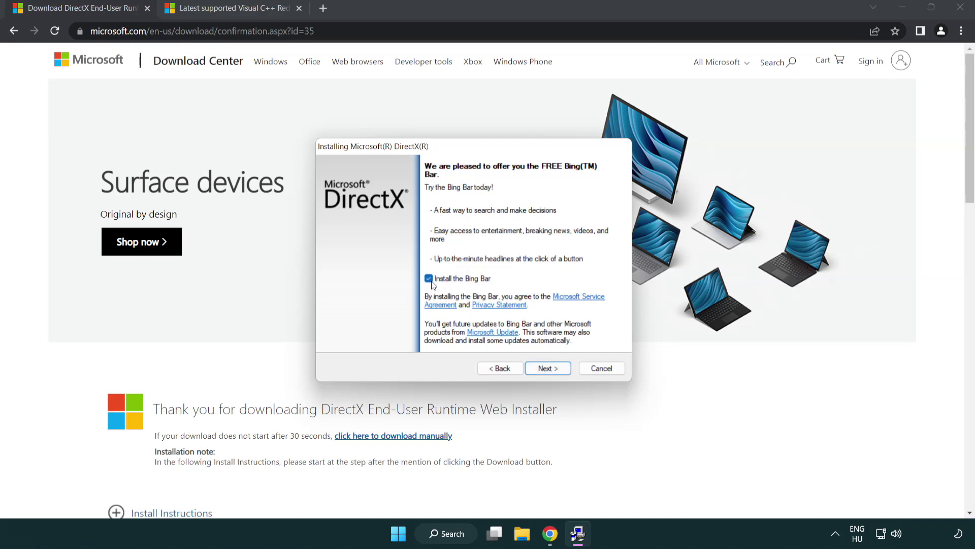
left_click(551, 366)
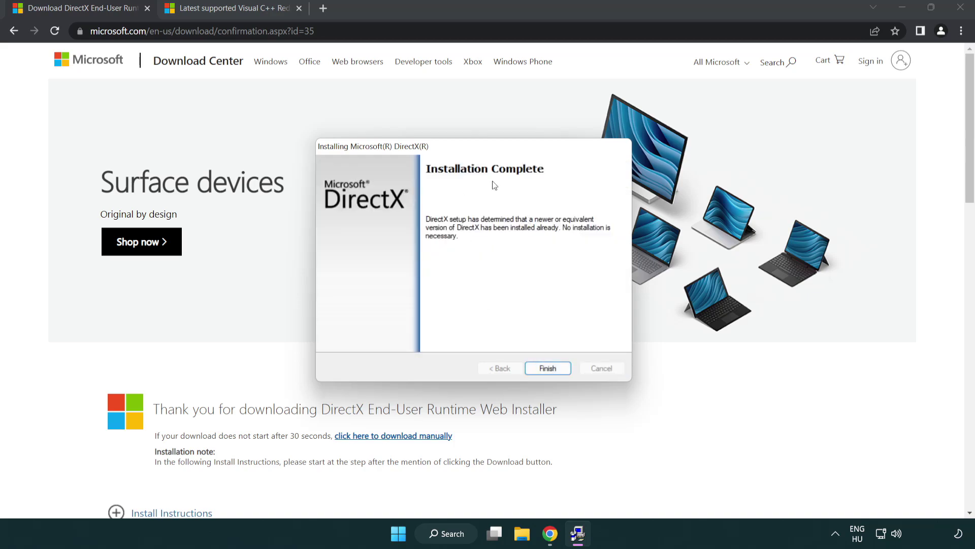
left_click(548, 368)
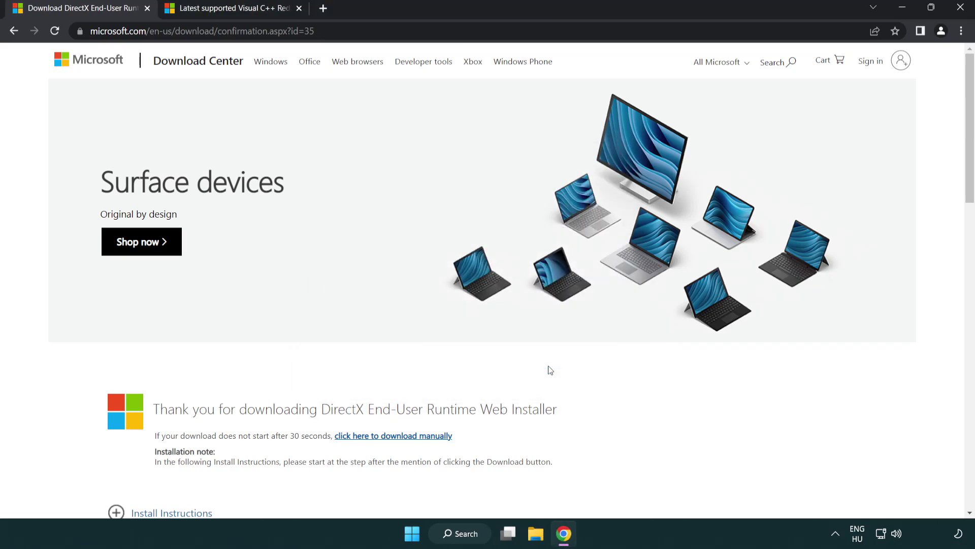
- Close the DirectX tab and scroll to the Visual Studio 2015-2022 redistributables table
left_click(148, 9)
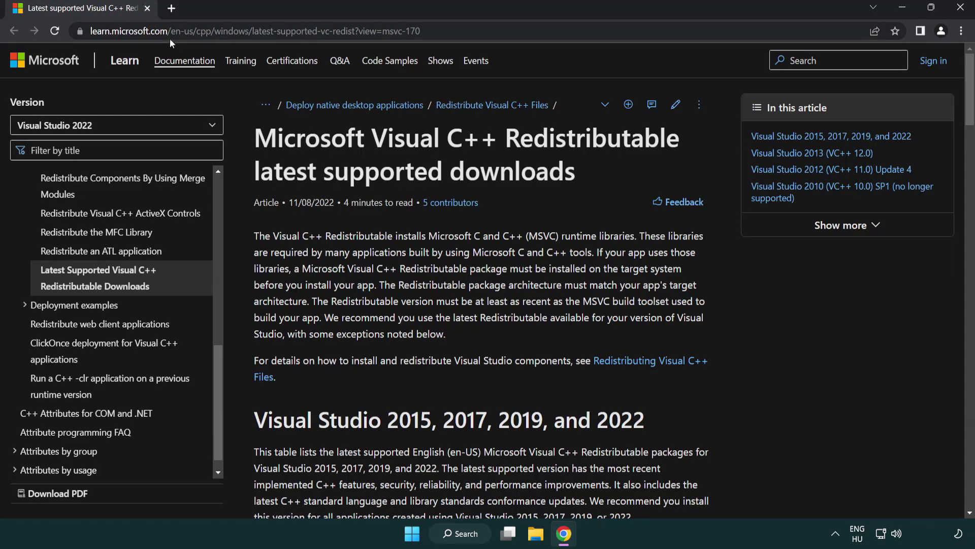
left_click_drag(432, 31, 341, 31)
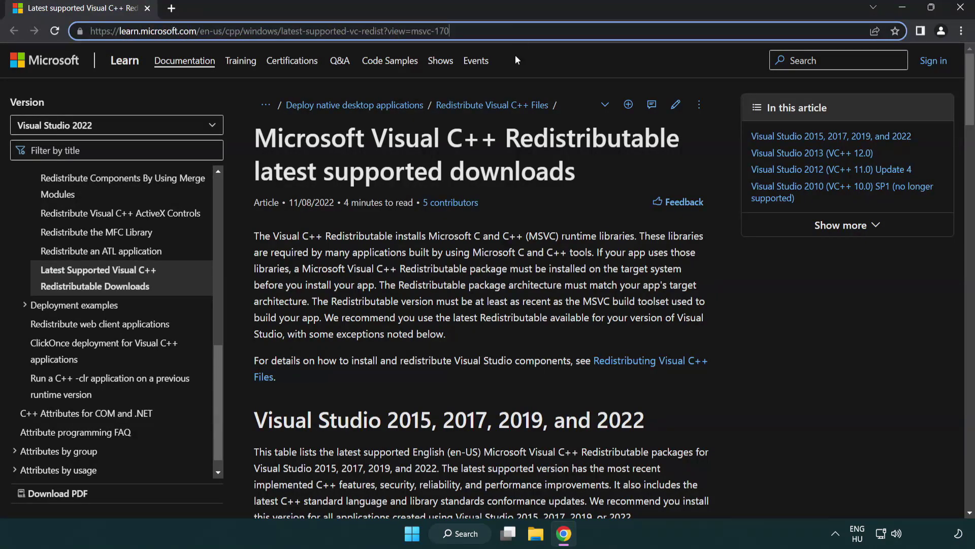
left_click(501, 161)
scroll(503, 167, "down", 3)
scroll(503, 171, "down", 3)
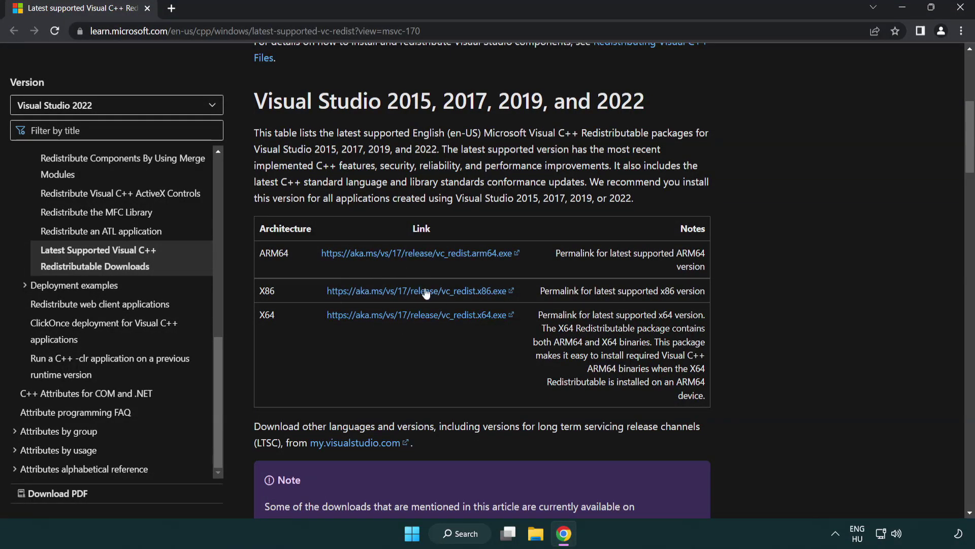
- Download the ARM64, x86 and x64 vc_redist installers
left_click(399, 253)
left_click(401, 292)
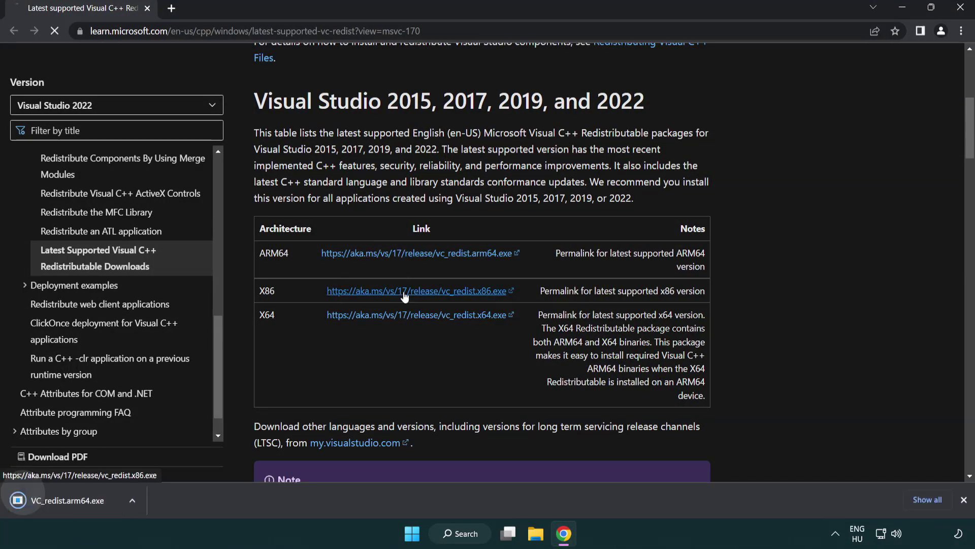
left_click(406, 316)
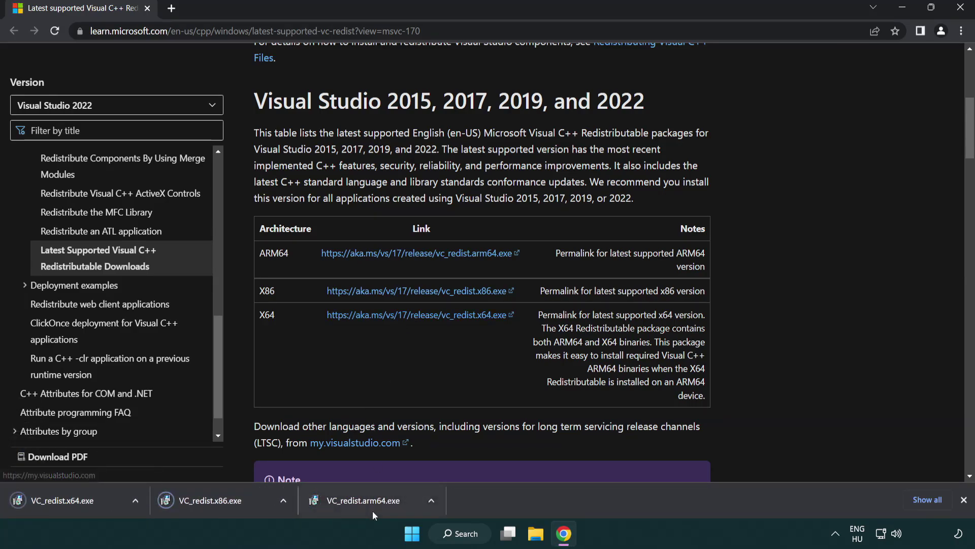
- Try installing the Arm64 Visual C++ redistributable, which fails as unsupported, and close it
left_click(373, 508)
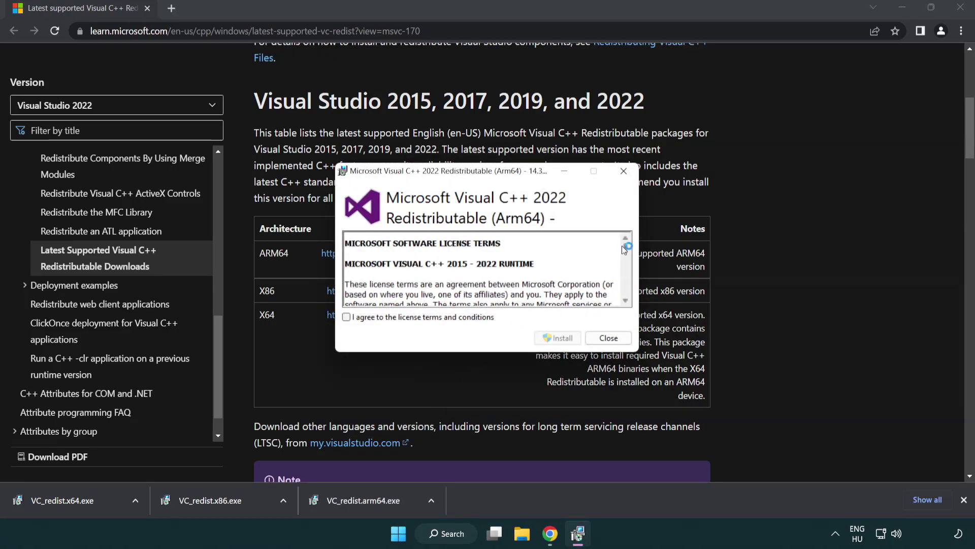
left_click_drag(624, 245, 633, 297)
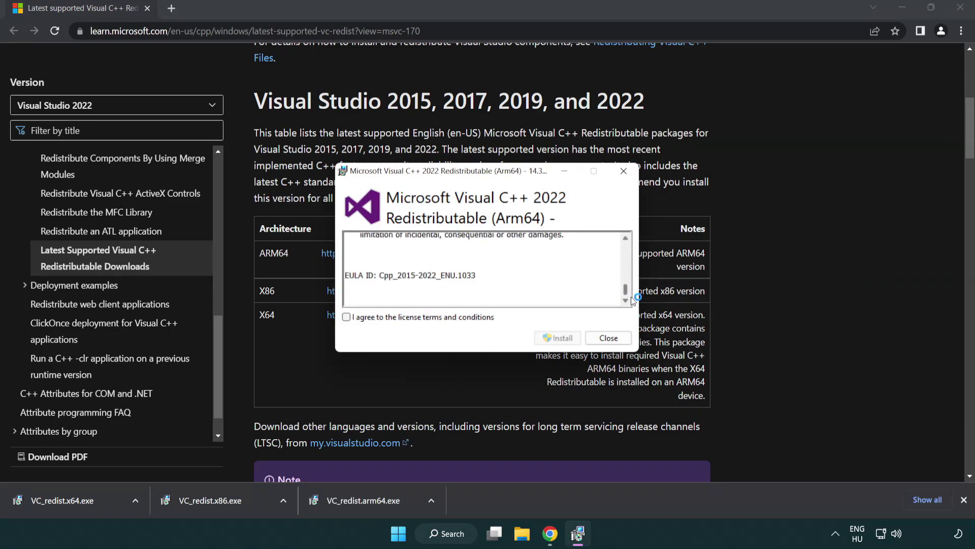
left_click(347, 317)
left_click(544, 337)
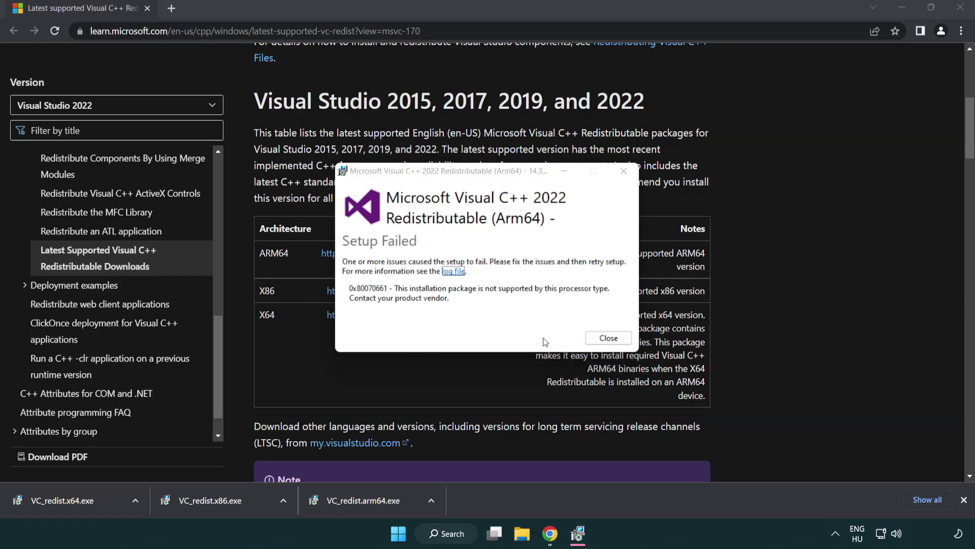
left_click(608, 339)
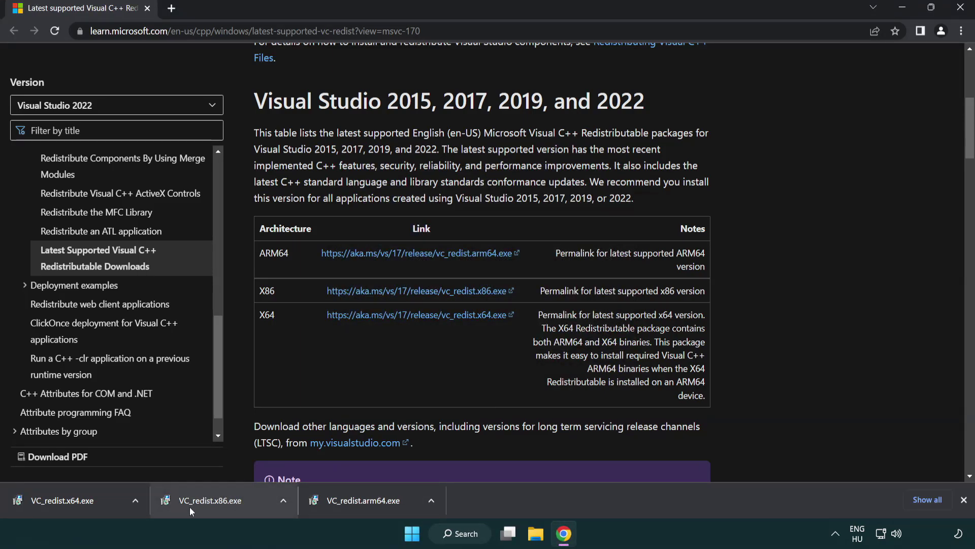
- Install the x86 and x64 Visual C++ 2015-2022 redistributables, postponing the restart
left_click(218, 505)
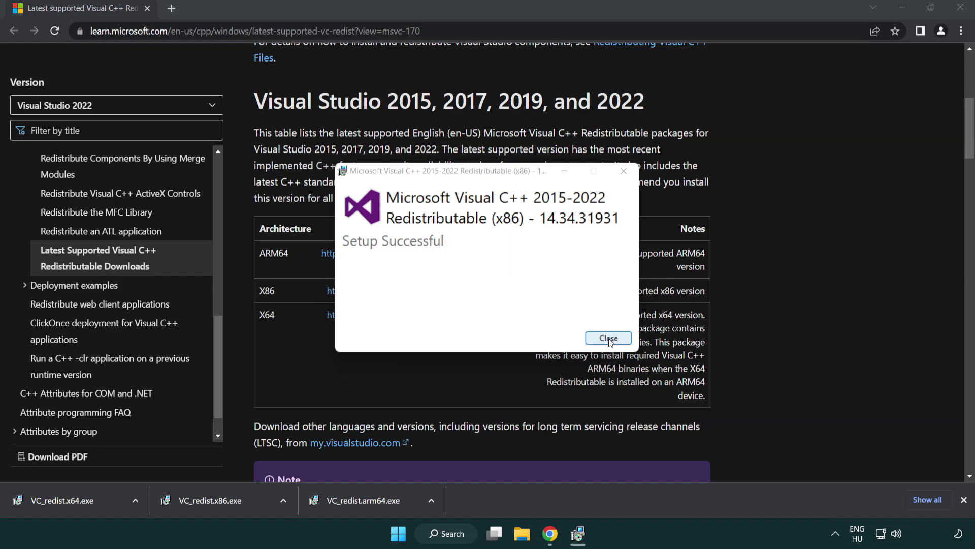
left_click(609, 339)
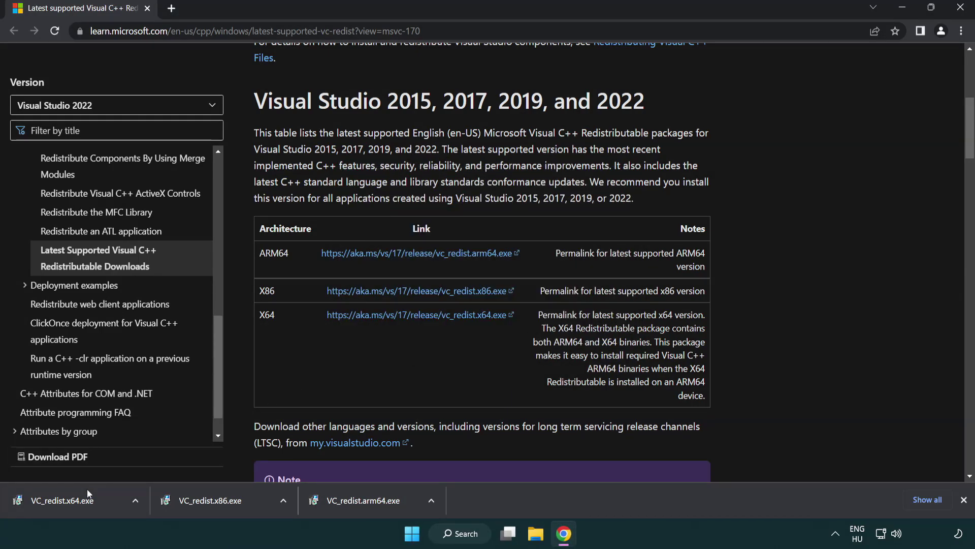
left_click(74, 499)
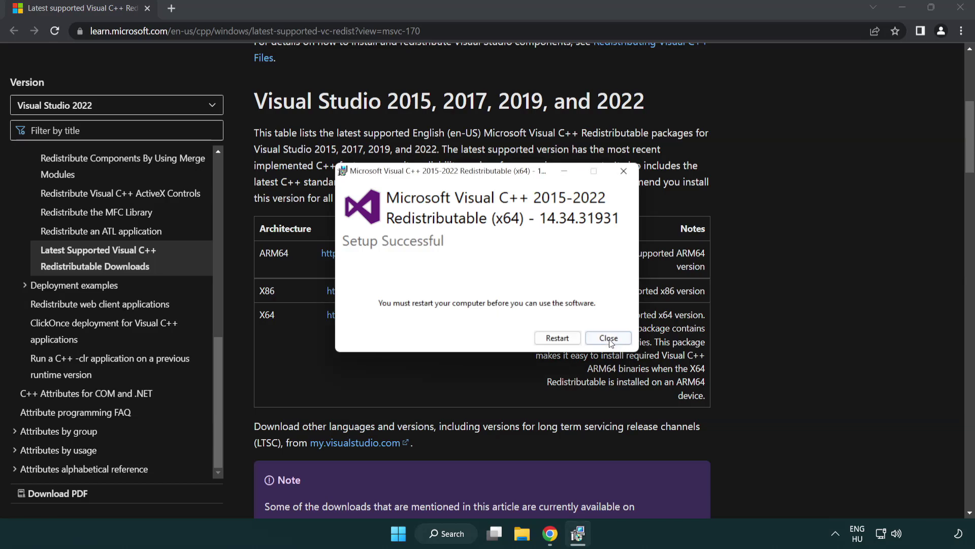
left_click(617, 342)
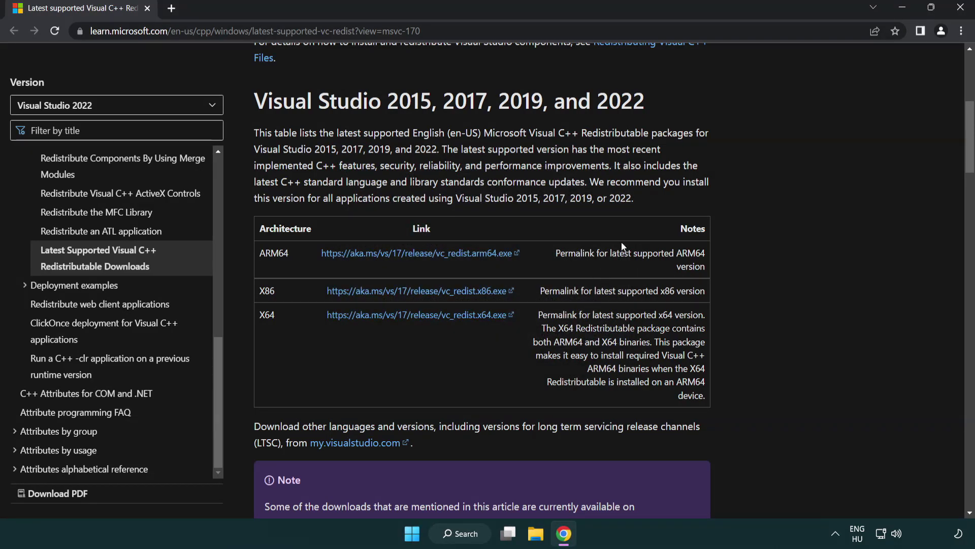
- Close Chrome and launch Command Prompt as administrator from a 'cmd' search
left_click(961, 9)
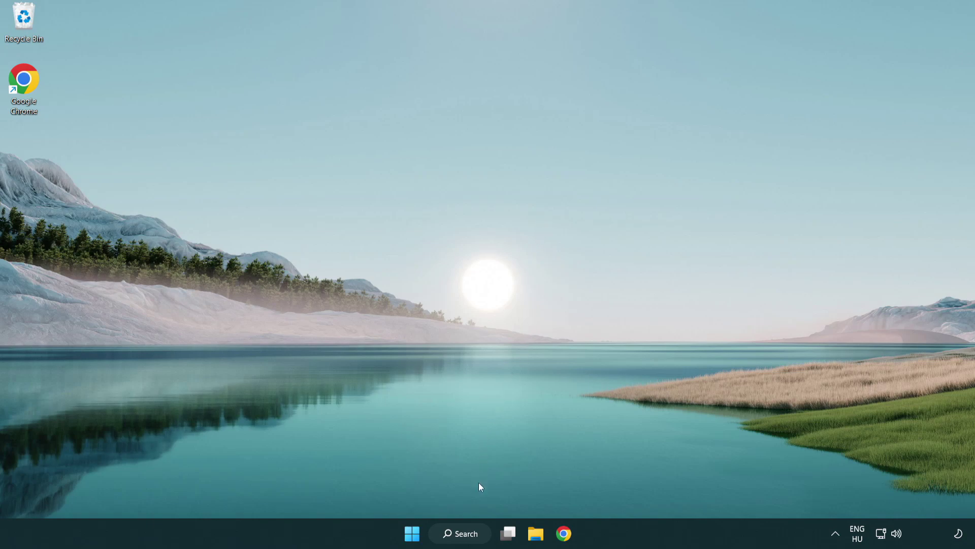
left_click(454, 537)
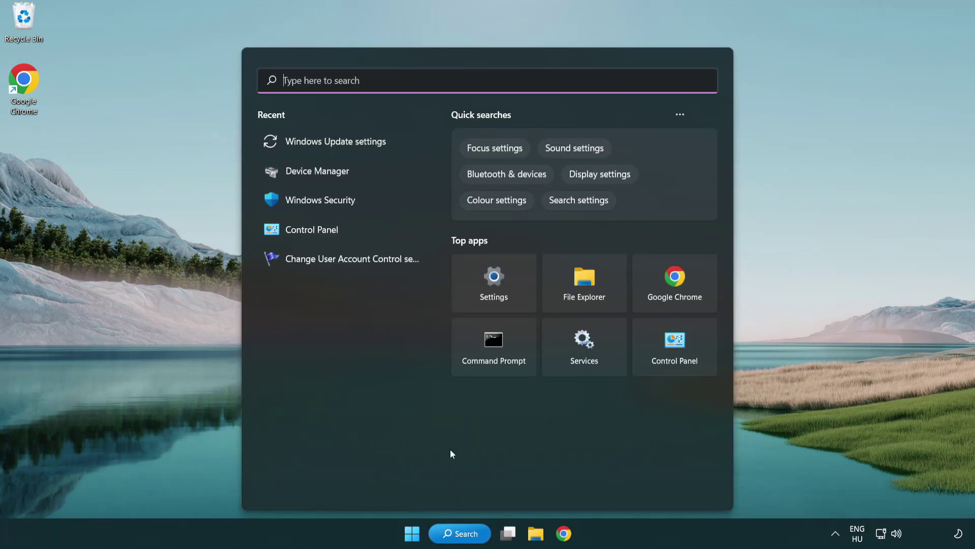
type("cmd")
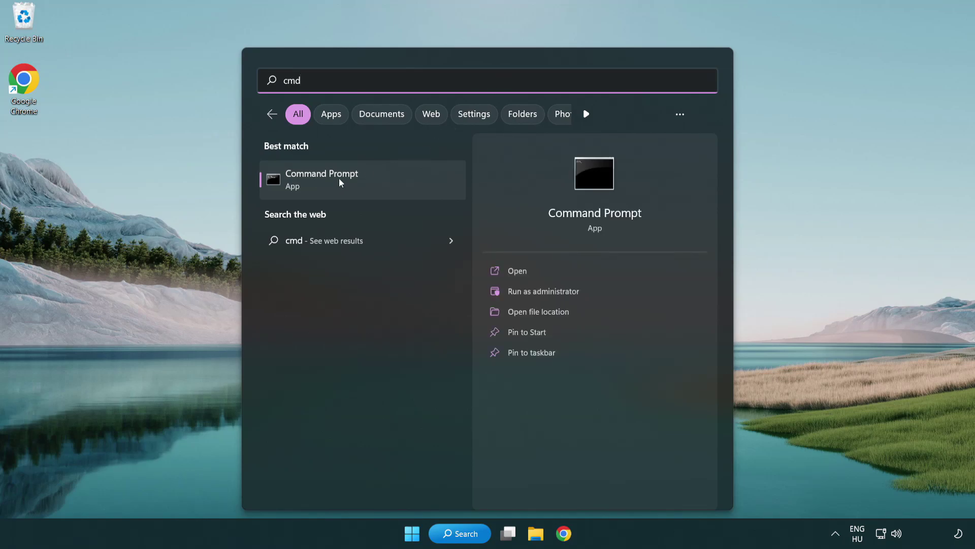
right_click(374, 186)
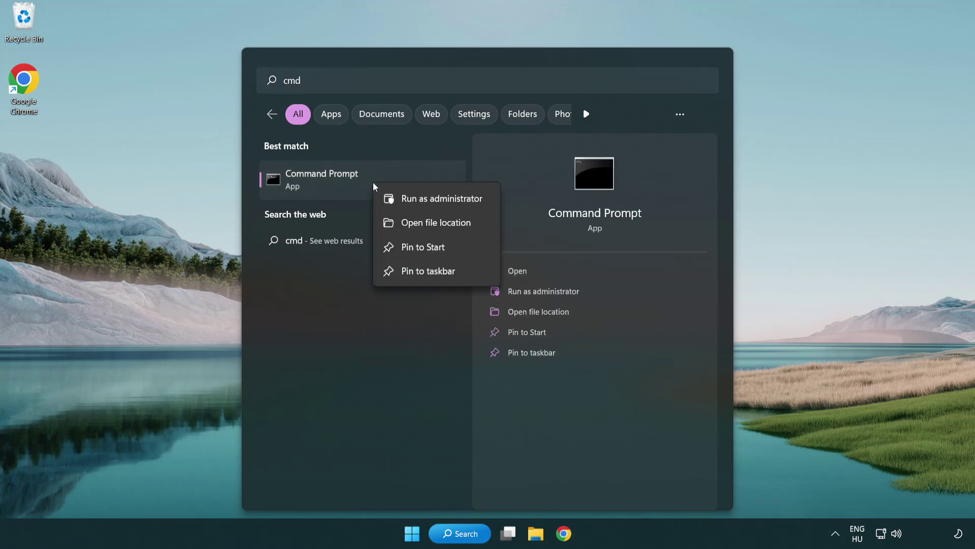
left_click(440, 203)
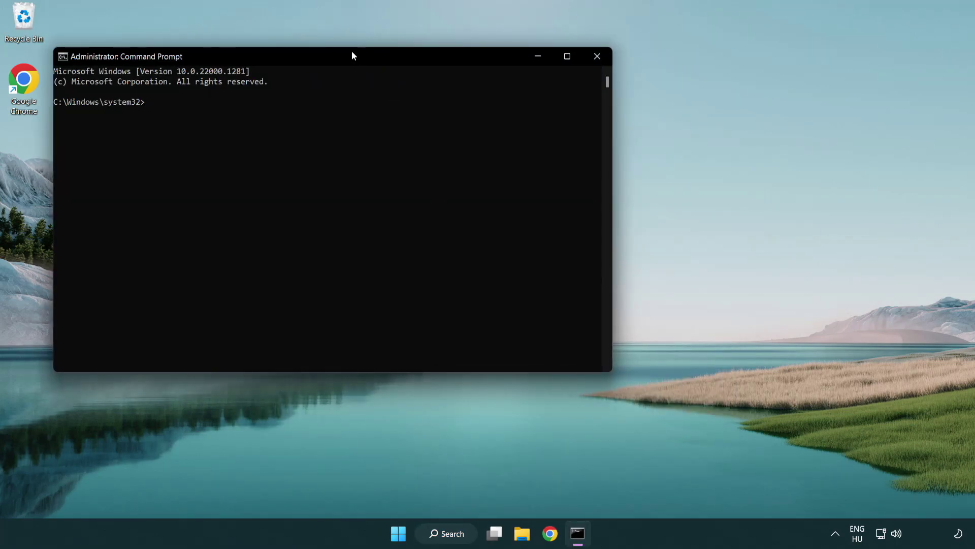
left_click_drag(352, 52, 492, 101)
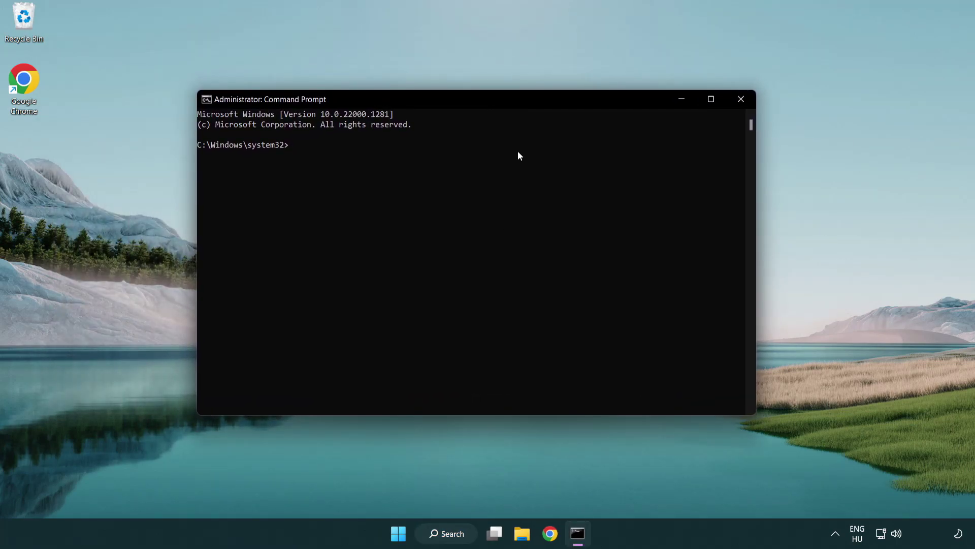
- Run sfc /scannow and let verification reach 100% with no integrity violations found
type("sfc")
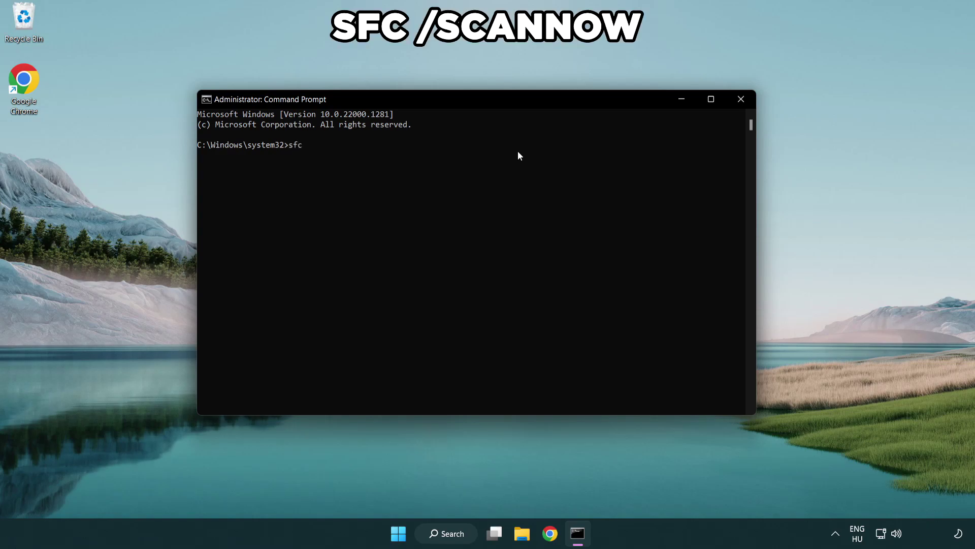
type(" /scannow")
key("Return")
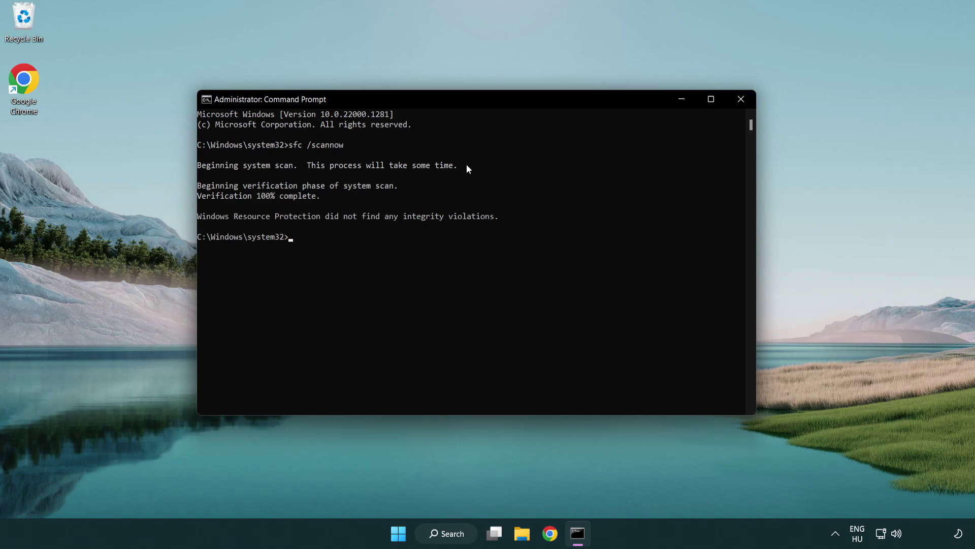
- Close Command Prompt and bring up the Start menu's power options showing Restart
left_click(741, 99)
left_click(412, 533)
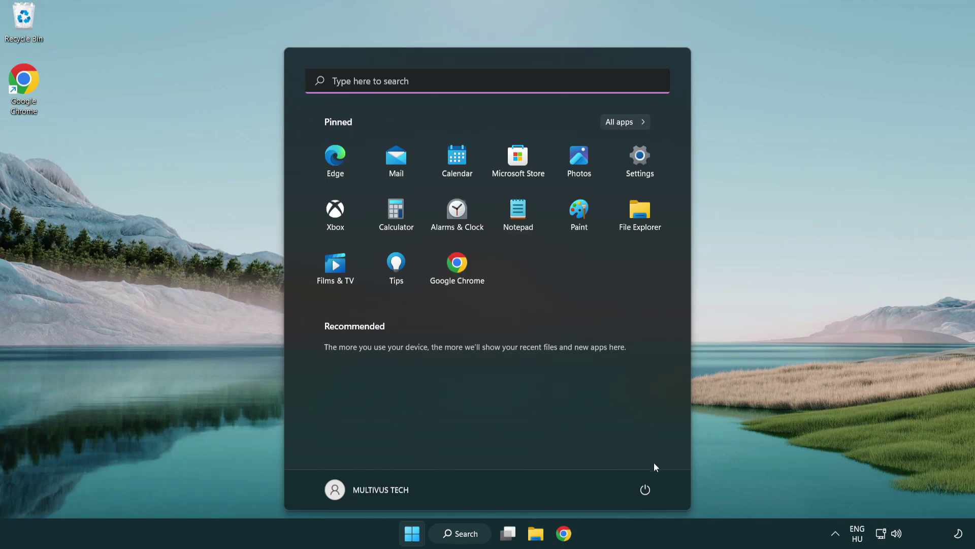
left_click(647, 488)
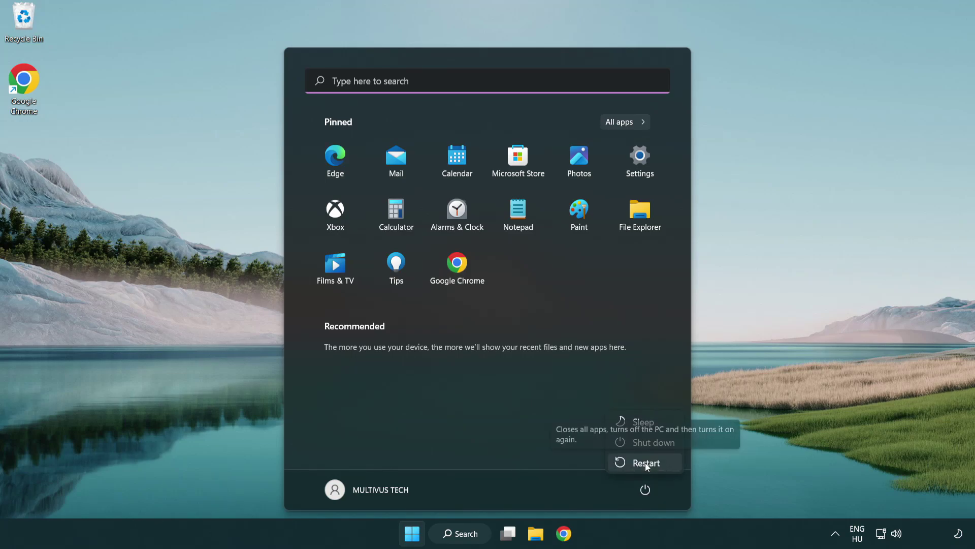